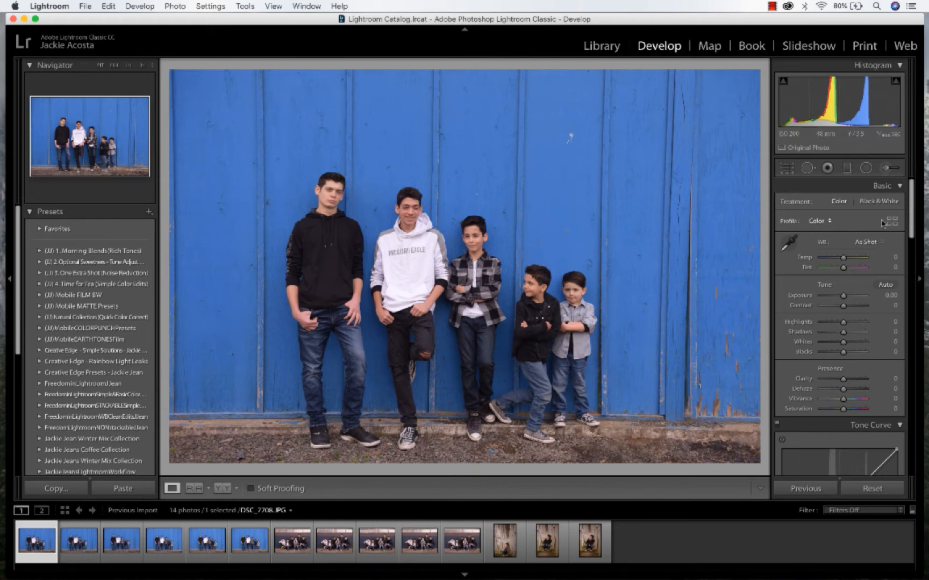
Collapse the adjustment sections from Tone Curve through Effects, leaving only the Basic section expanded
left_click(898, 187)
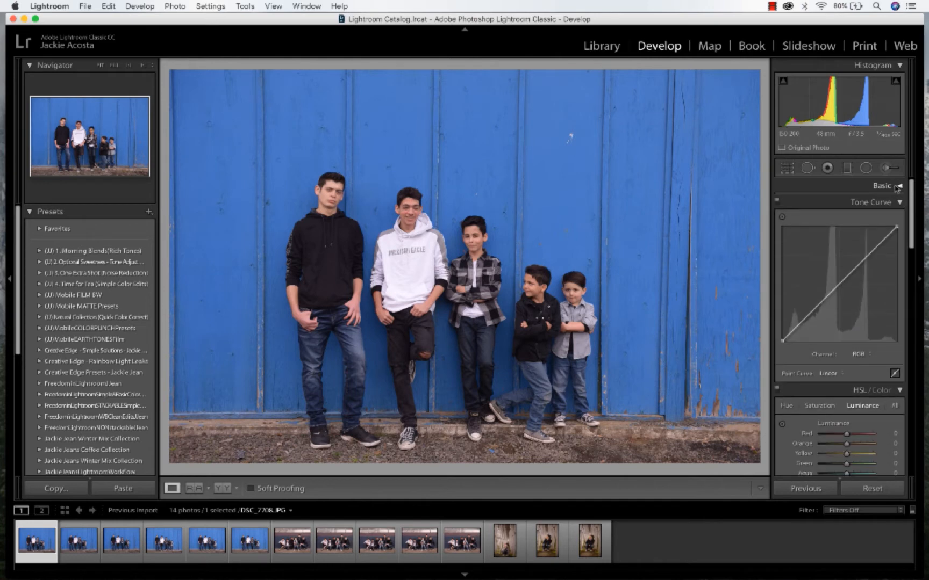
left_click(898, 202)
left_click(899, 219)
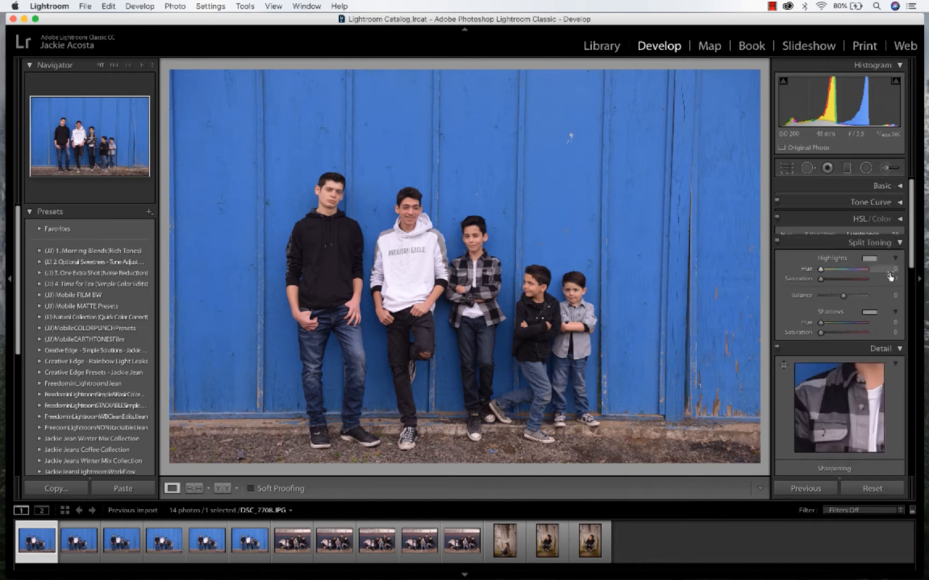
left_click(899, 235)
left_click(899, 252)
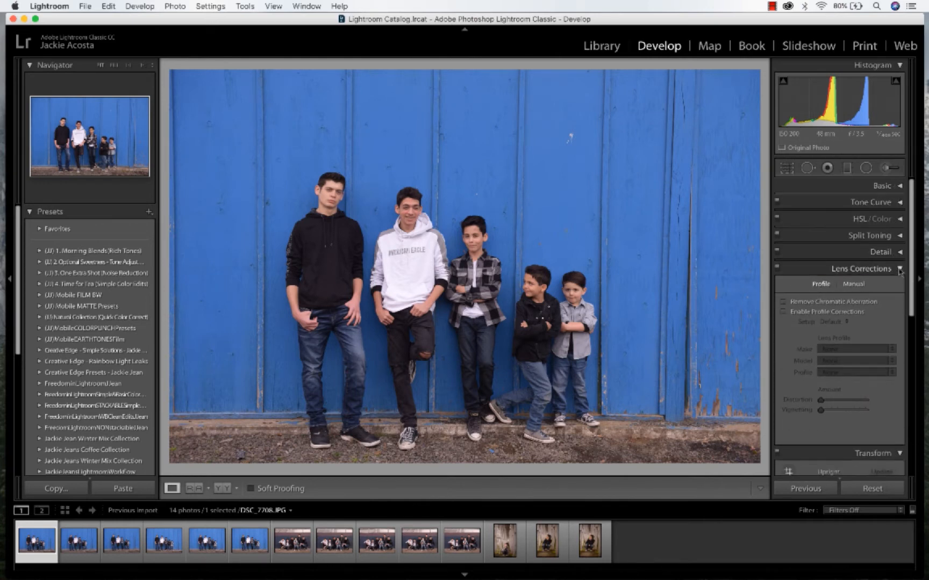
left_click(899, 268)
left_click(899, 286)
left_click(880, 302)
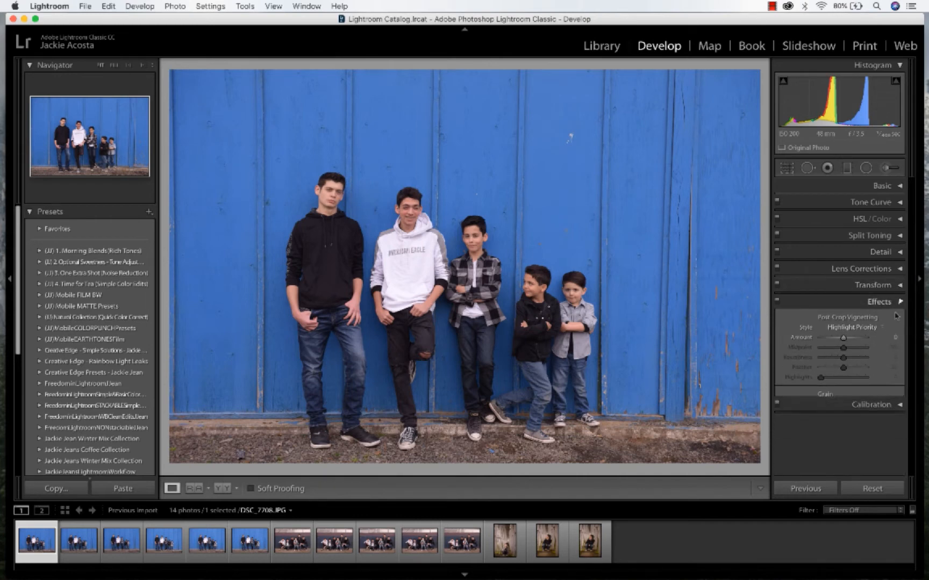
left_click(884, 186)
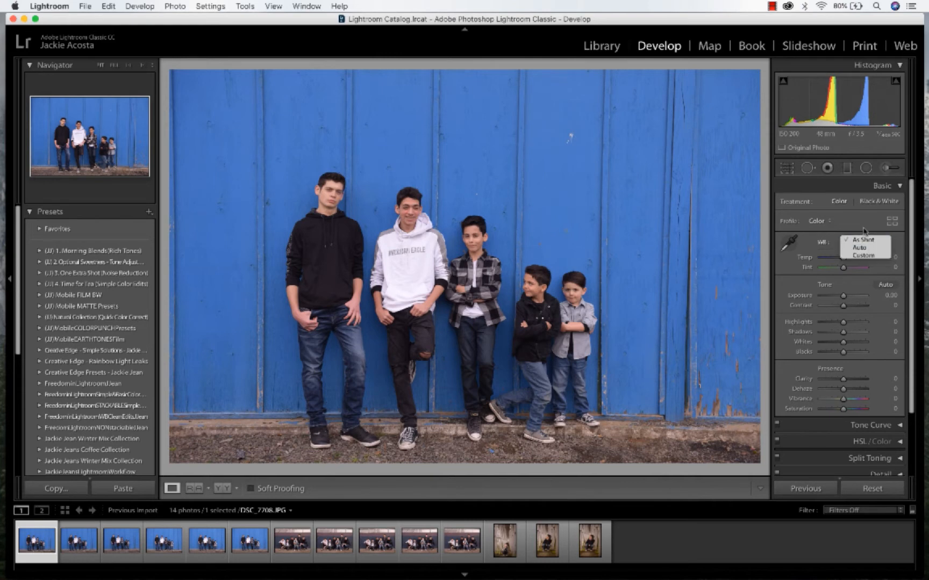
Try a warmer Temp of +17 and the Auto white balance on the photo
left_click_drag(844, 262, 847, 263)
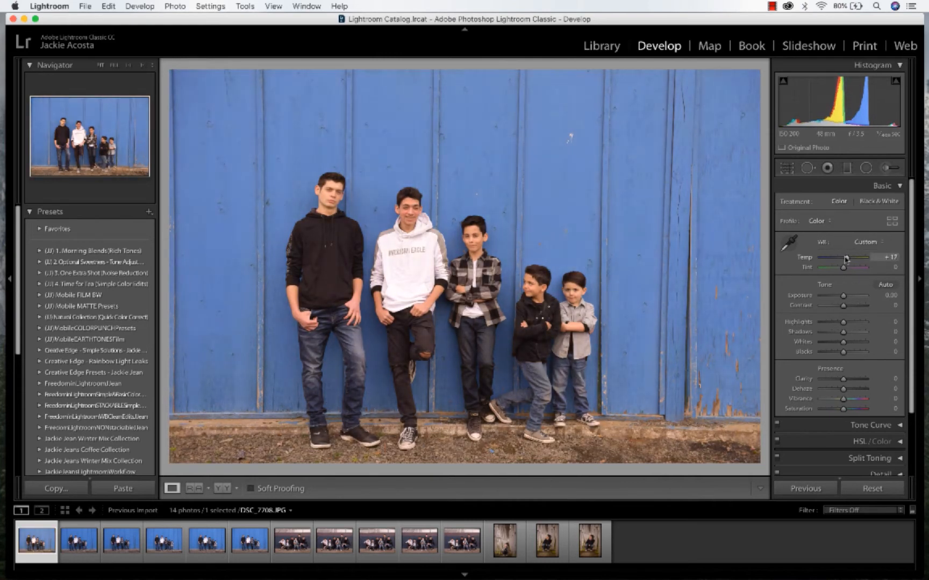
left_click(867, 245)
left_click(859, 233)
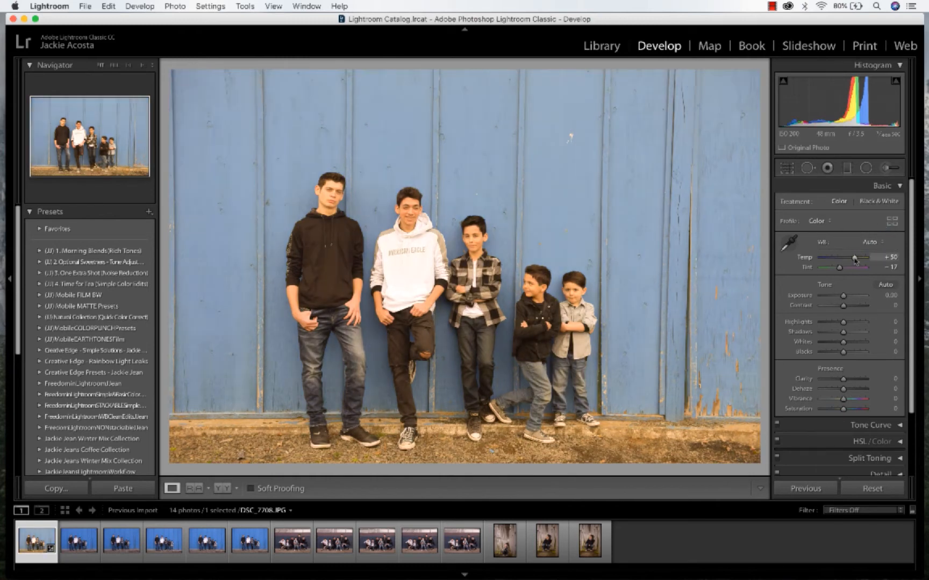
Set a custom white balance with Temp at +6 and Tint at +3
left_click_drag(854, 259, 846, 271)
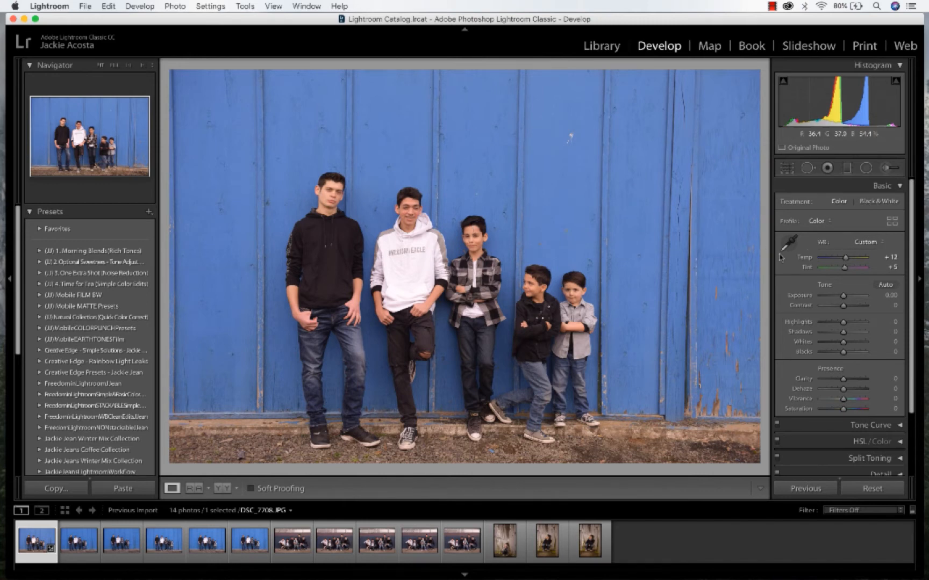
double_click(846, 258)
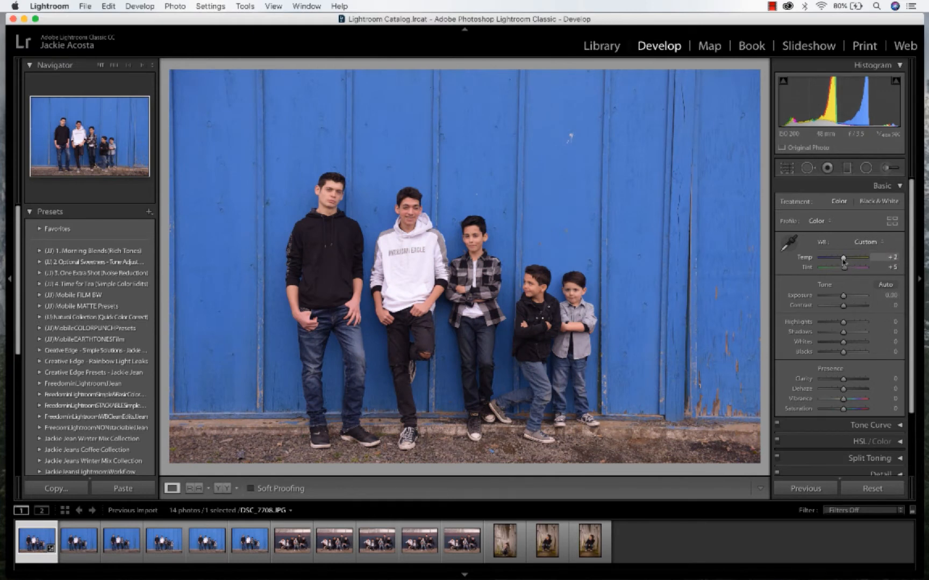
mouse_move(843, 260)
left_mouse_down()
mouse_move(833, 260)
mouse_move(850, 270)
mouse_move(833, 275)
mouse_move(845, 277)
left_mouse_up()
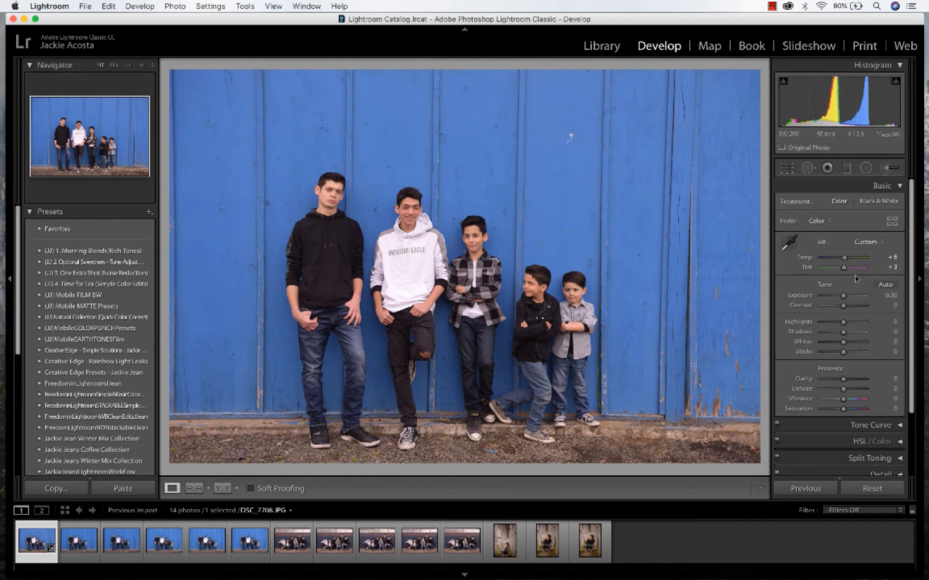
Set Exposure to +0.50, Contrast to +13, Highlights to -5, Shadows to -6, Whites to -12 and Blacks to +3
scroll(854, 282, "down", 3)
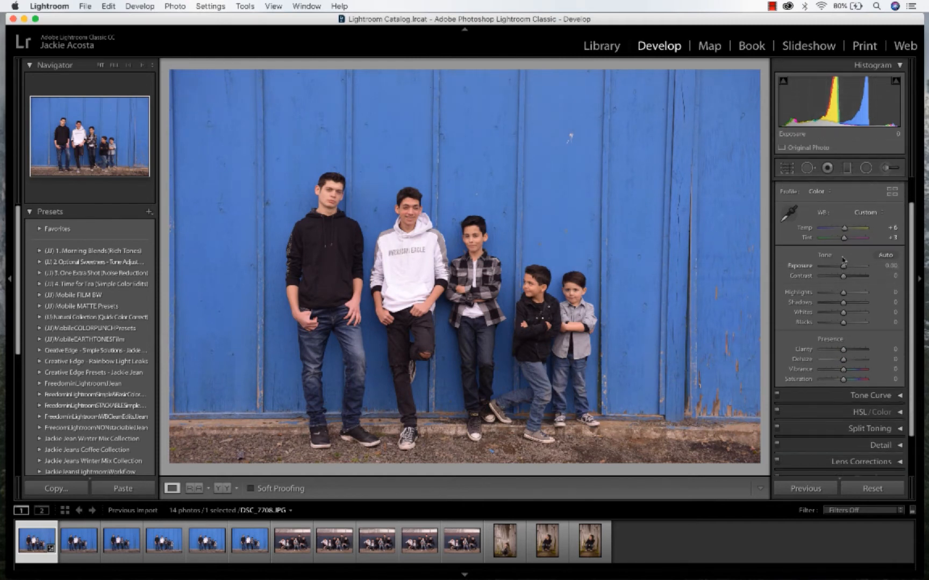
scroll(842, 260, "up", 2)
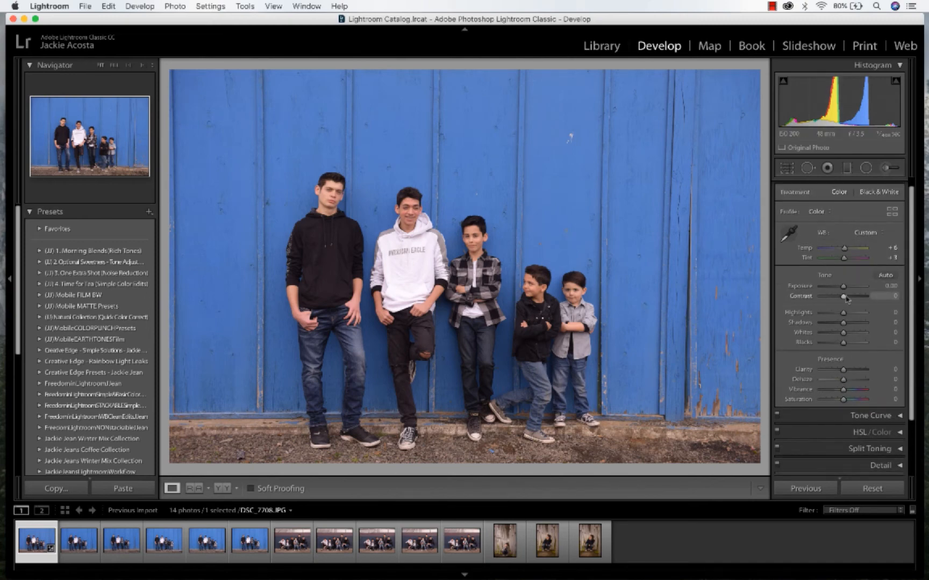
left_click_drag(841, 287, 859, 316)
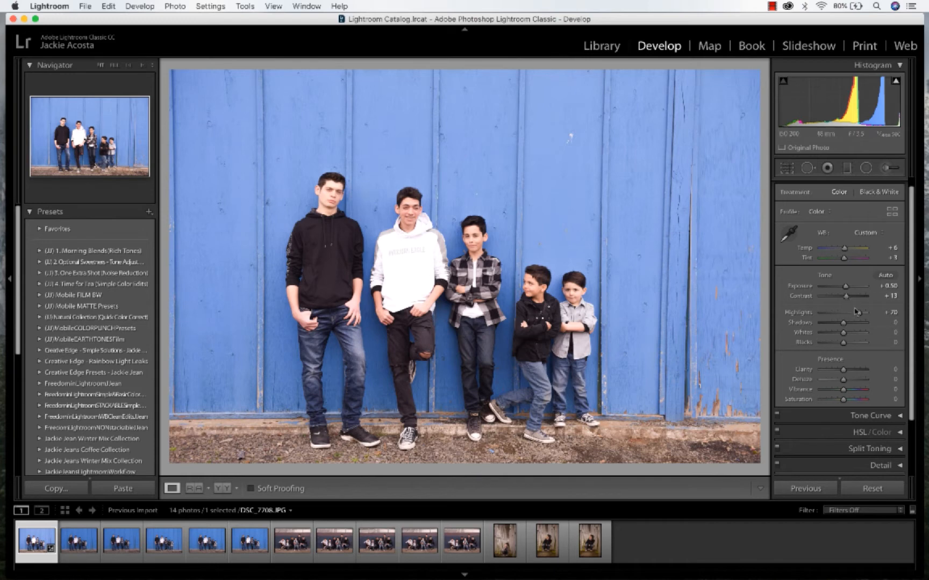
left_click_drag(858, 315, 827, 322)
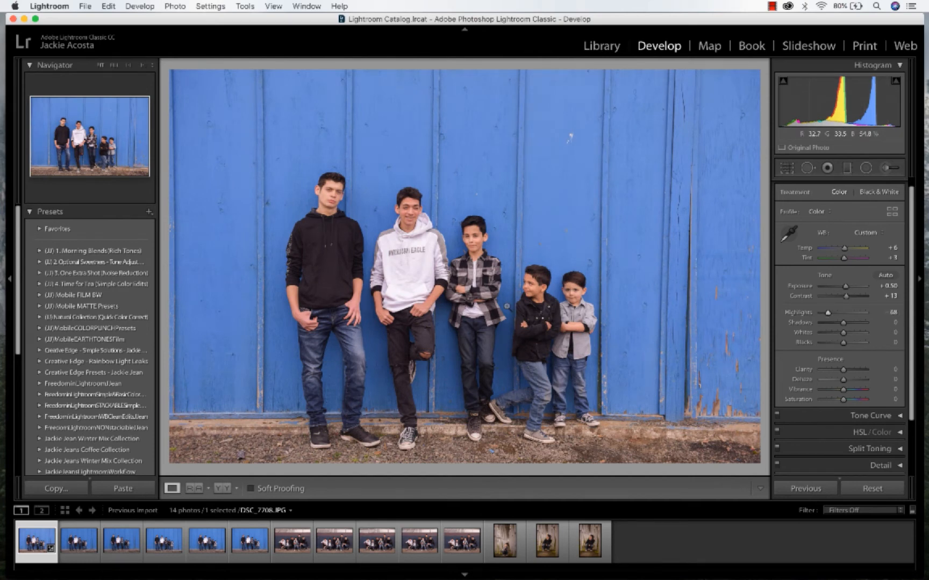
left_click_drag(828, 312, 832, 336)
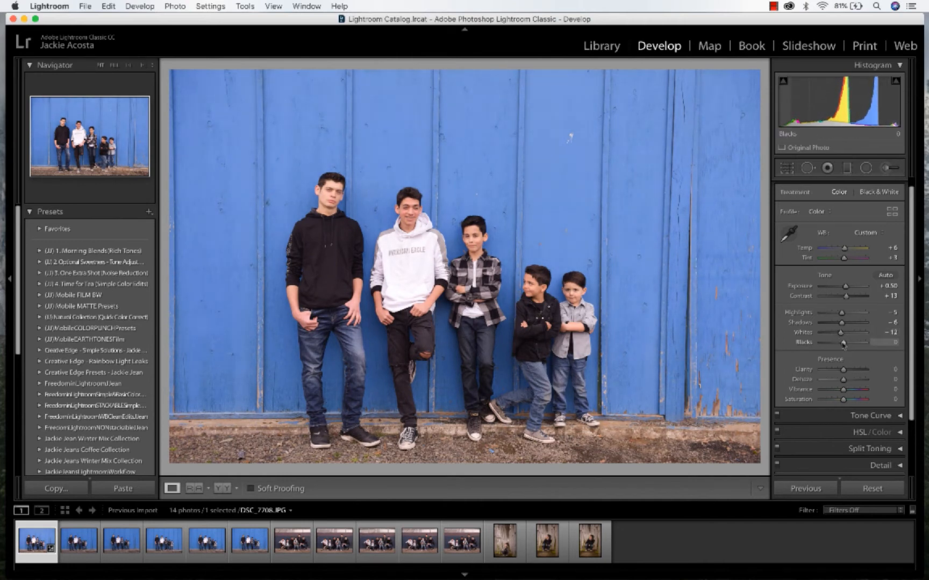
mouse_move(842, 345)
left_mouse_down()
mouse_move(830, 346)
mouse_move(853, 342)
mouse_move(825, 347)
mouse_move(854, 345)
mouse_move(844, 348)
left_mouse_up()
Set Clarity to +2, Dehaze to +10, Vibrance to +10 and Saturation to -1
scroll(843, 353, "down", 1)
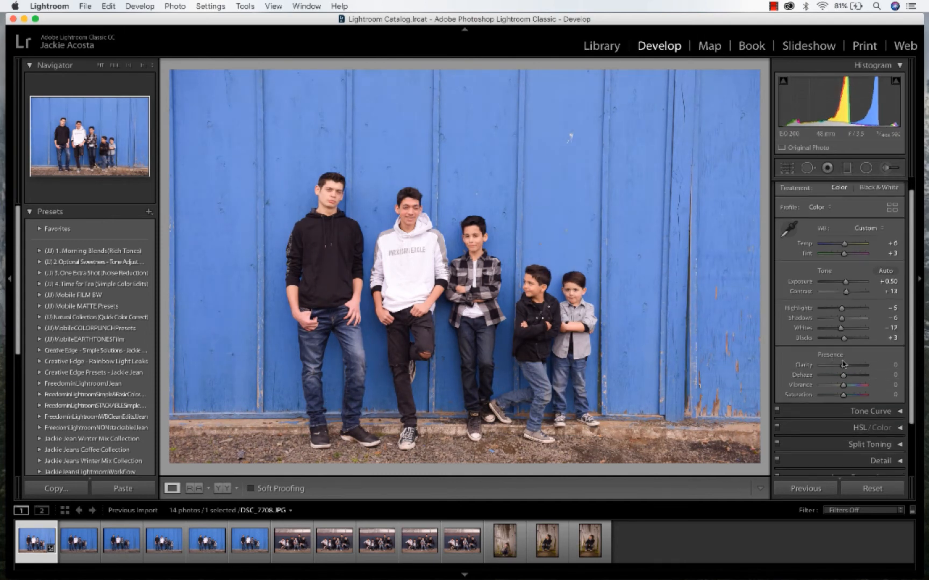
left_click_drag(843, 367, 881, 361)
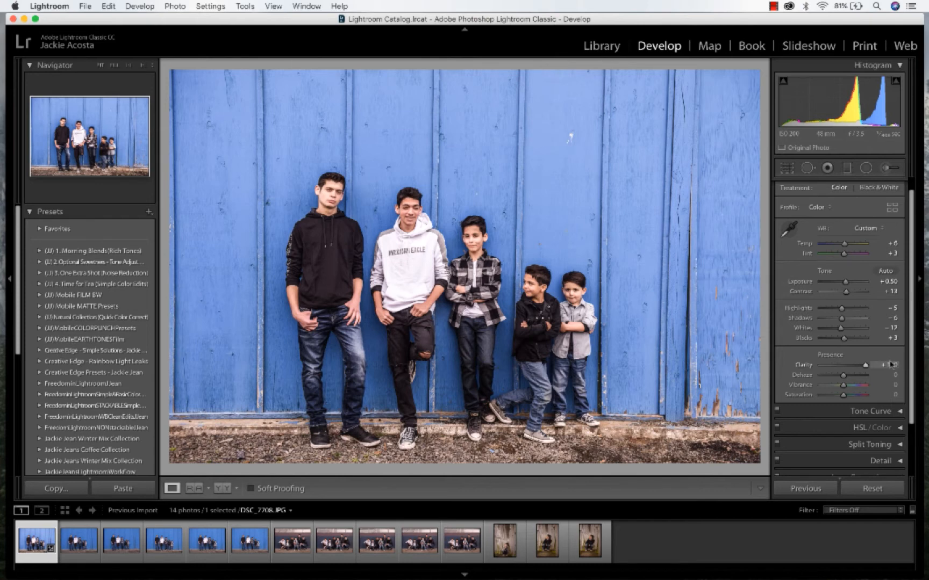
left_click_drag(890, 364, 819, 373)
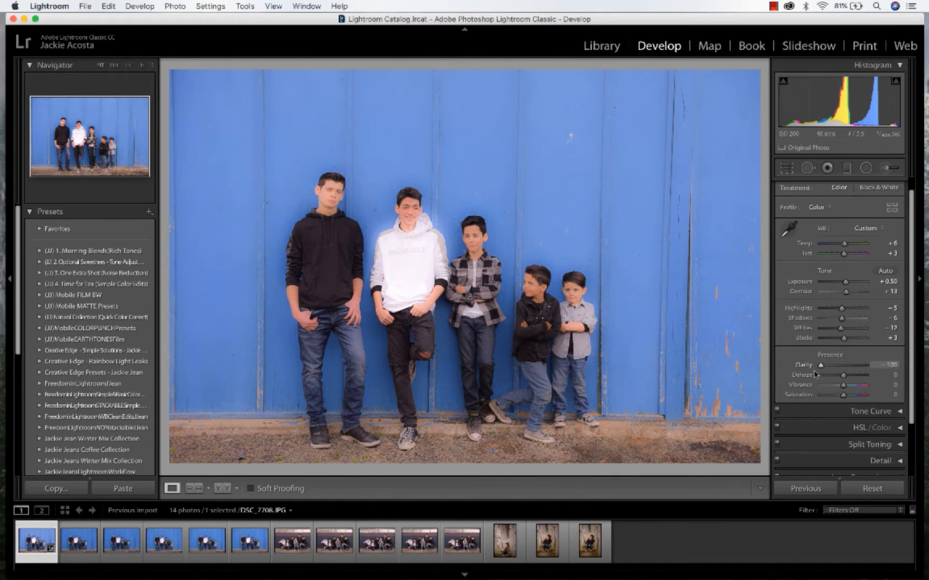
left_click_drag(815, 375, 843, 382)
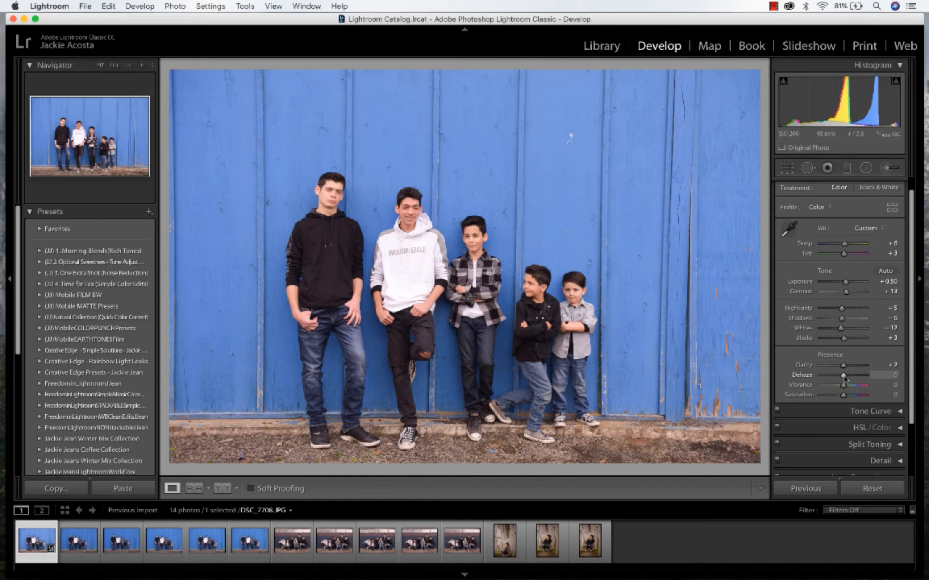
left_click_drag(843, 379, 844, 406)
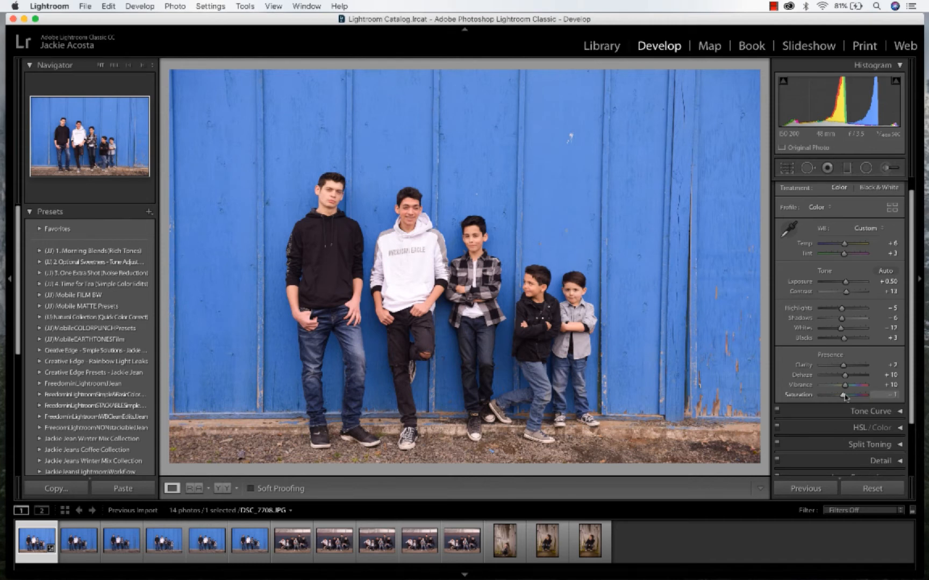
Switch from the Basic section to Tone Curve and add a midtone point at the centre of the RGB curve
scroll(887, 290, "up", 2)
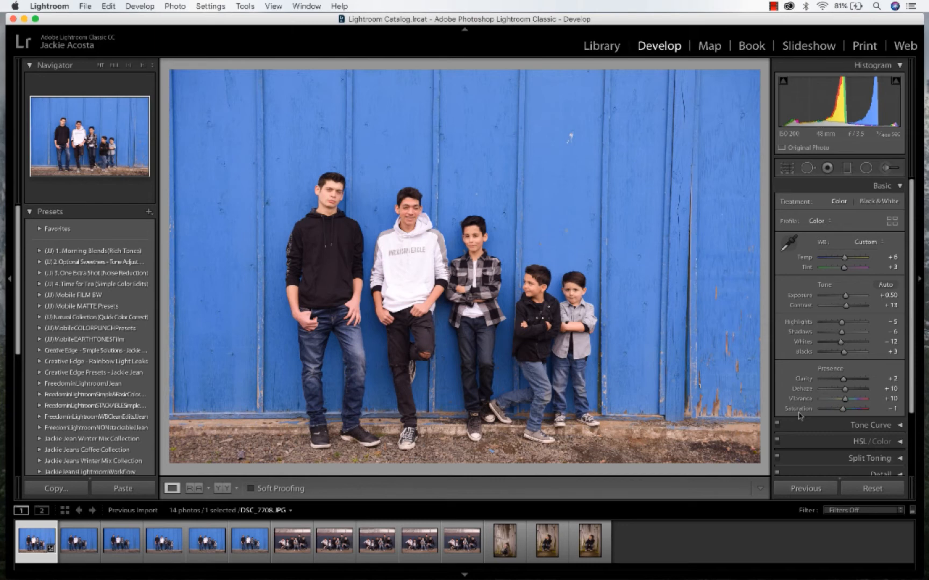
left_click(897, 186)
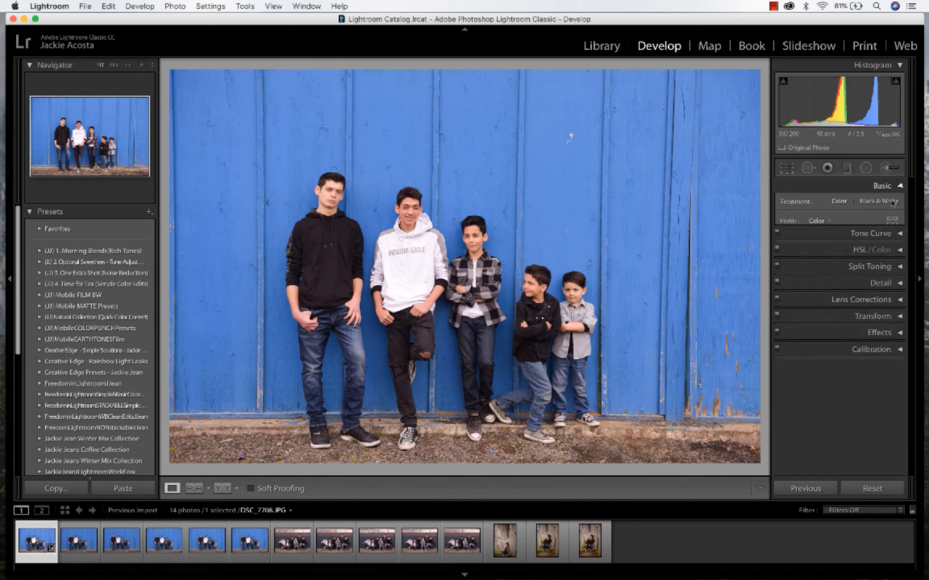
left_click(901, 204)
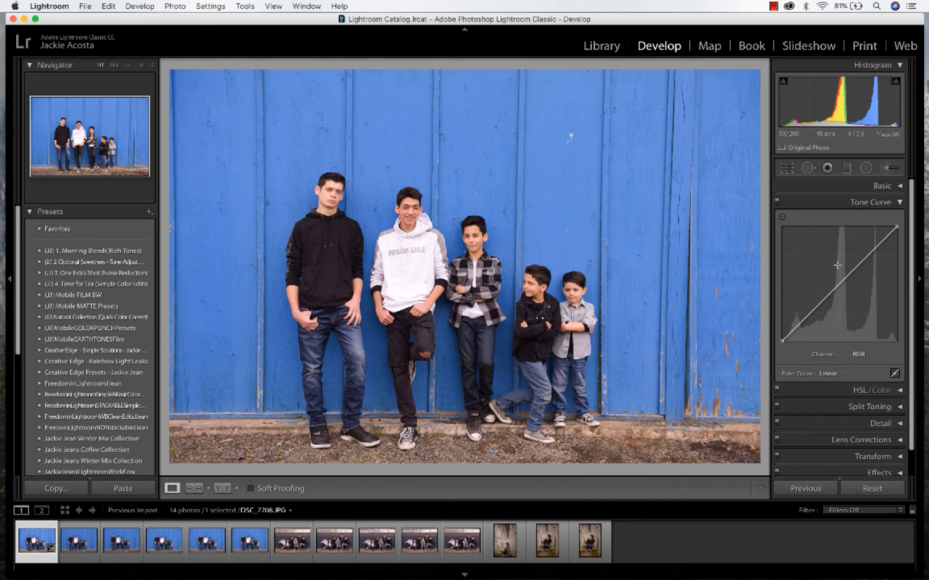
left_click(840, 284)
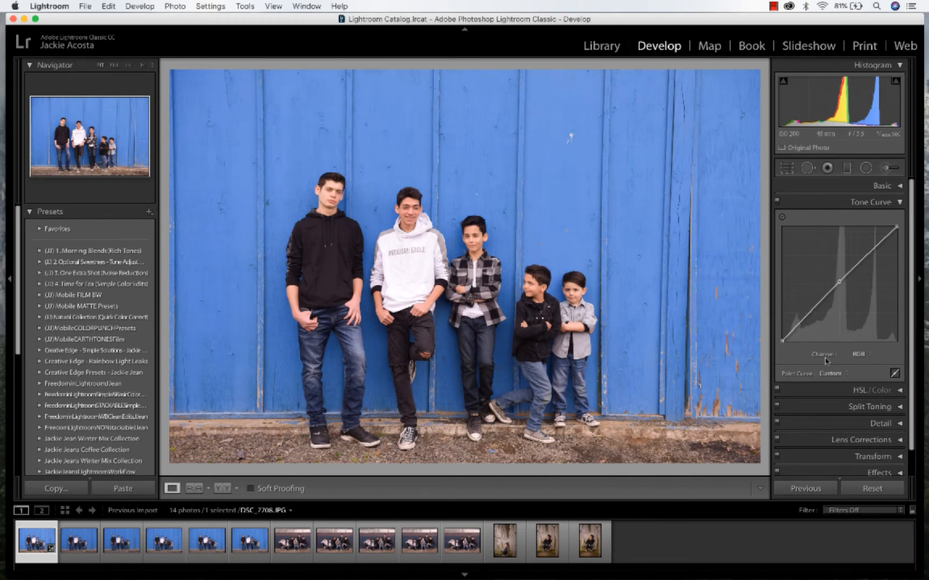
left_click(864, 355)
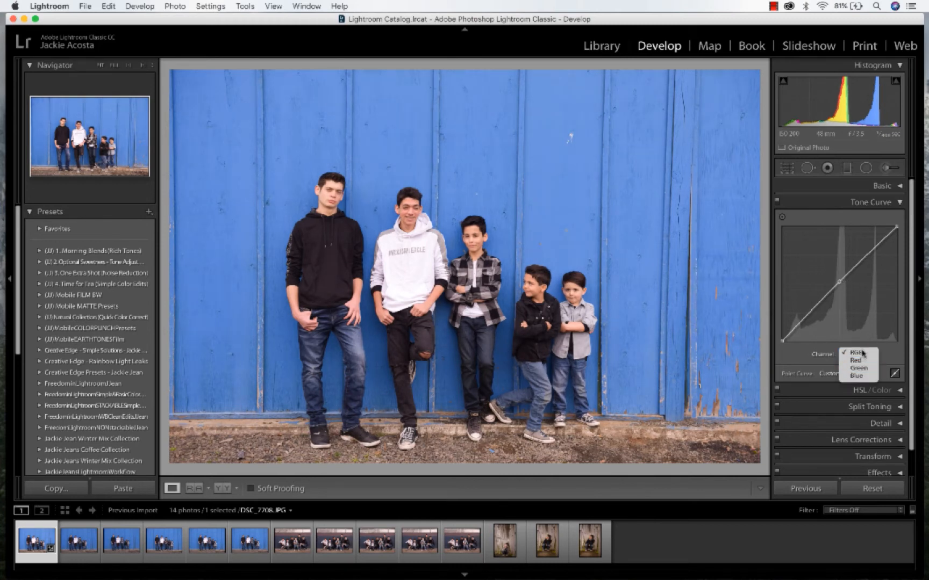
left_click(859, 353)
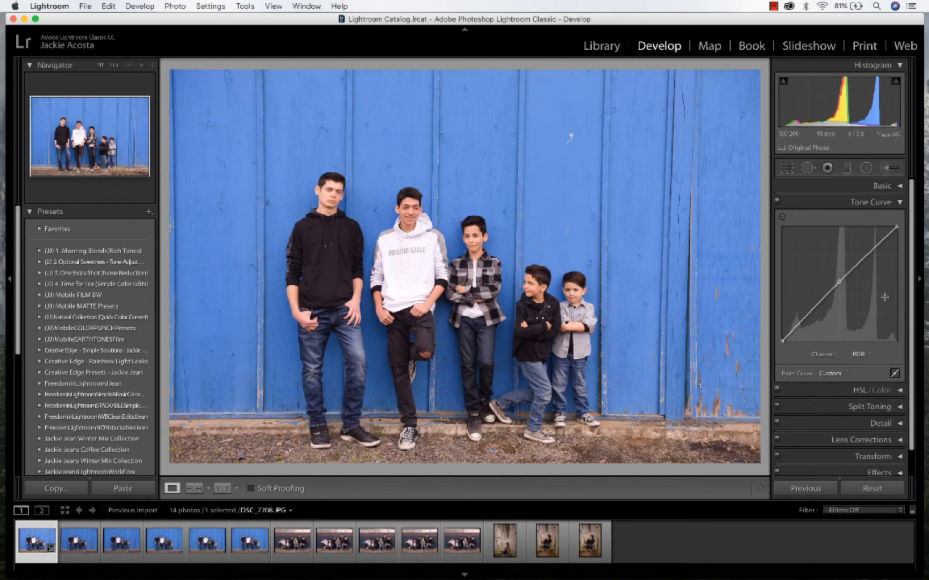
left_click(835, 377)
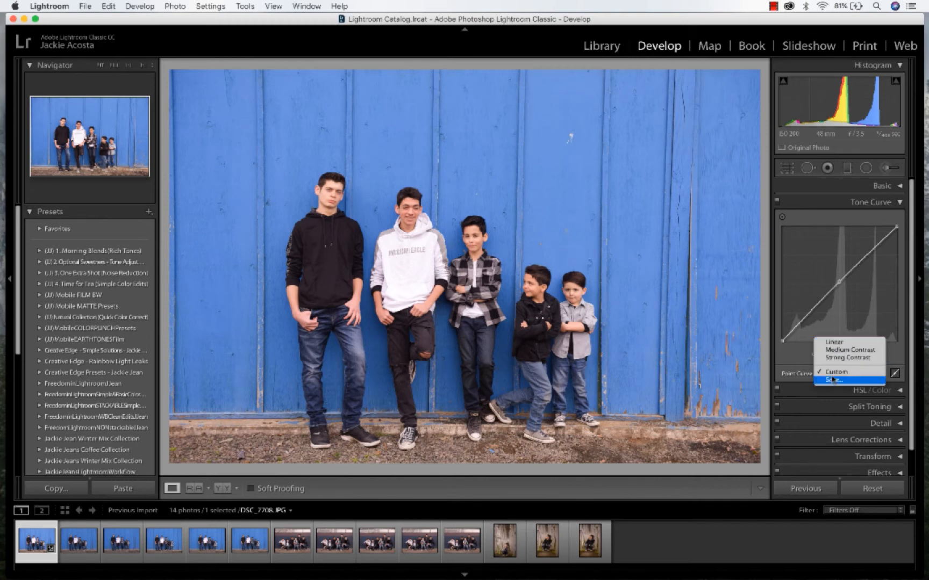
left_click(846, 373)
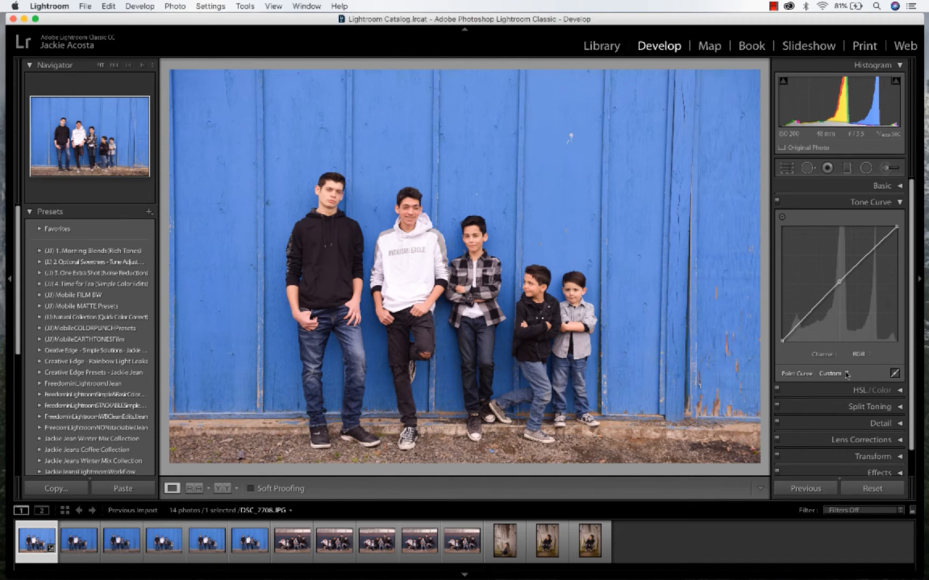
left_click(859, 354)
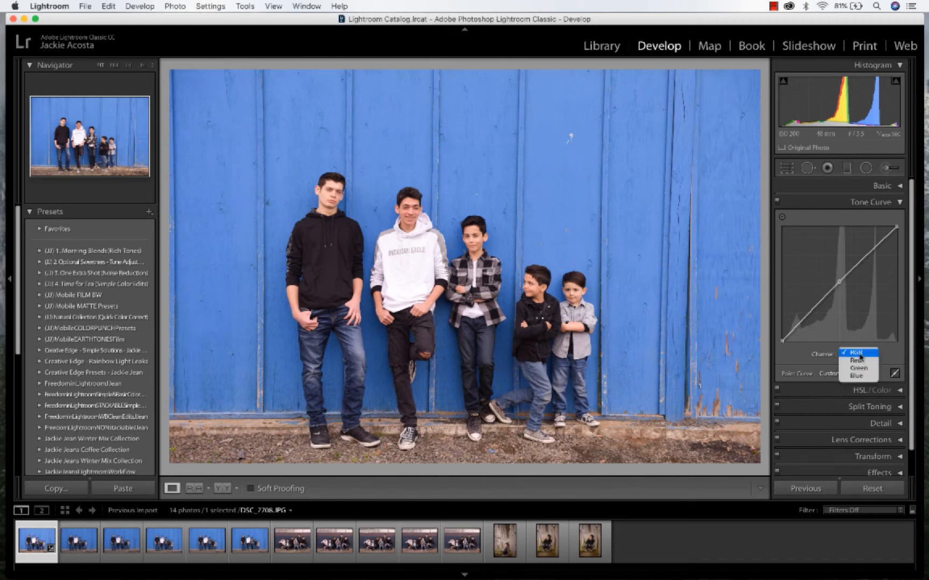
left_click(859, 354)
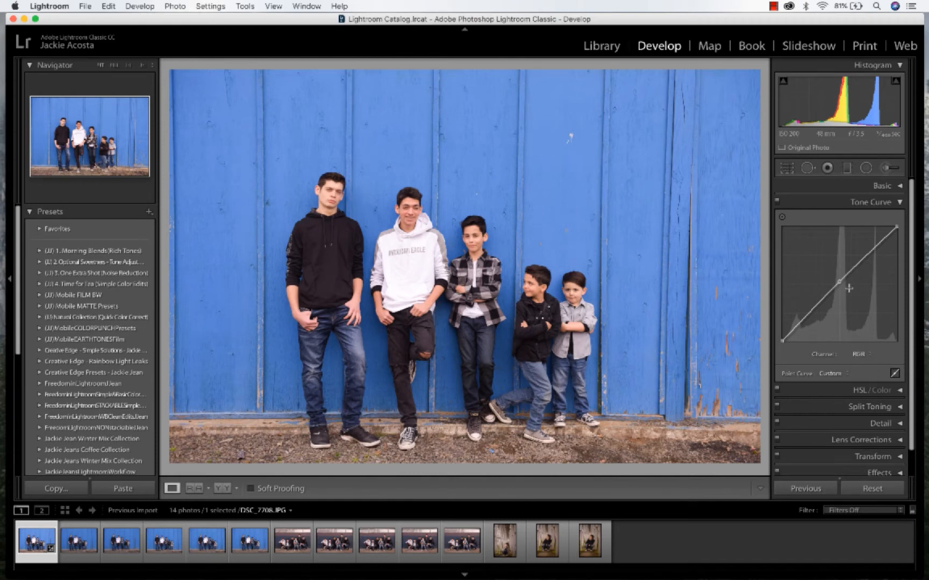
Add a highlights point to the upper part of the RGB curve, try raising it, and place it back on the diagonal
mouse_move(849, 288)
left_mouse_down()
mouse_move(847, 307)
mouse_move(846, 283)
mouse_move(846, 295)
mouse_move(831, 272)
mouse_move(852, 299)
mouse_move(841, 283)
left_mouse_up()
left_click_drag(897, 227, 876, 242)
left_click(879, 245)
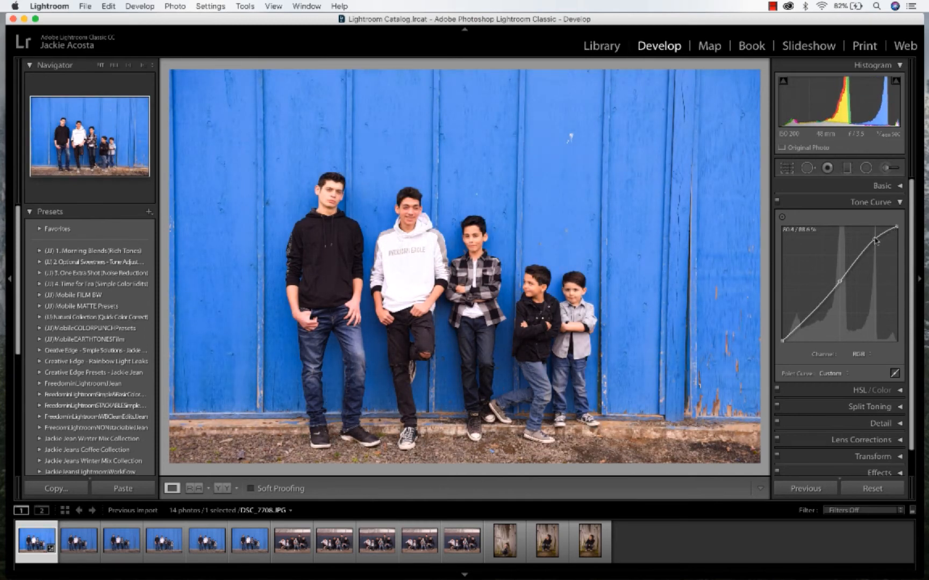
left_click_drag(876, 241, 879, 248)
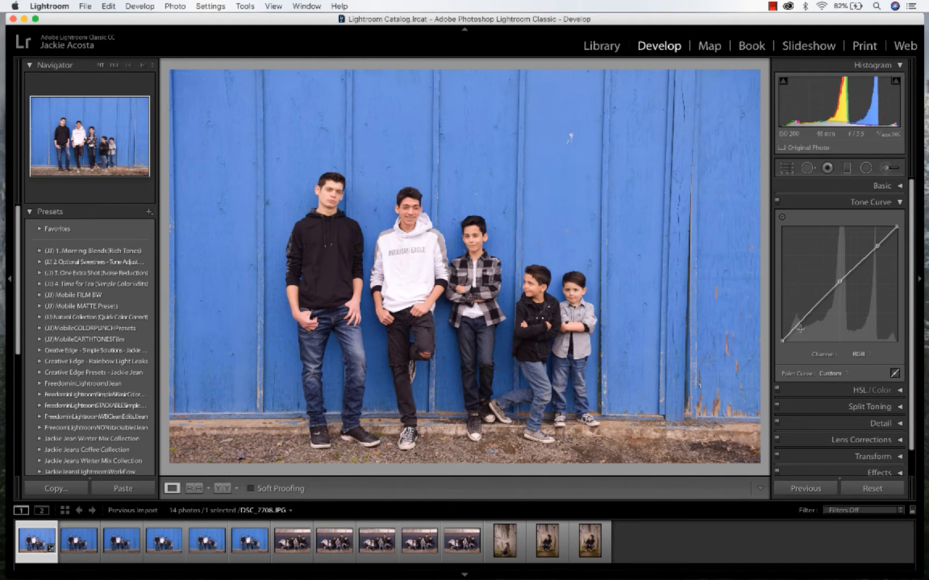
Add a shadows point to the lower part of the RGB curve, try lowering it, and settle it close to the diagonal
mouse_move(801, 322)
left_mouse_down()
mouse_move(801, 334)
mouse_move(795, 326)
left_mouse_up()
left_click_drag(796, 325, 804, 331)
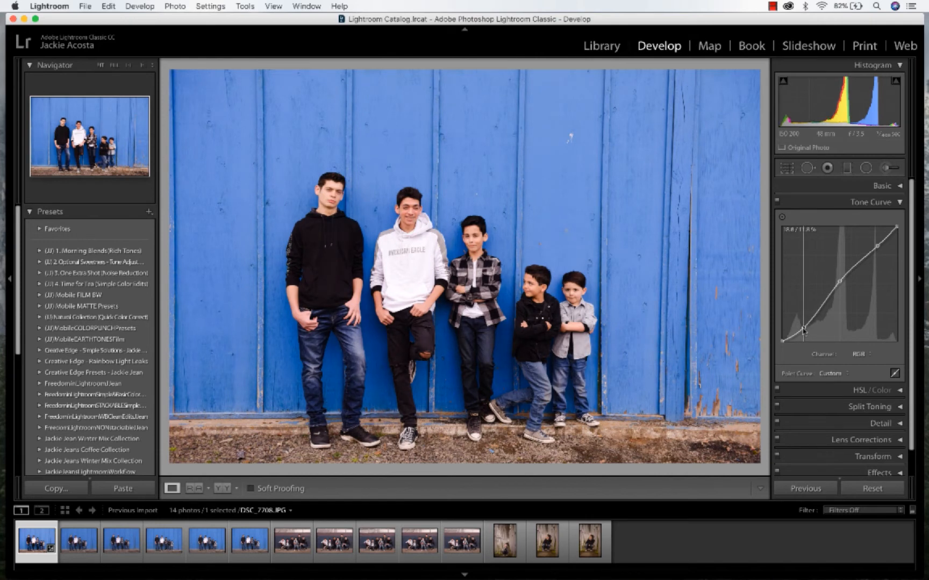
mouse_move(804, 330)
left_mouse_down()
mouse_move(795, 319)
mouse_move(799, 326)
left_mouse_up()
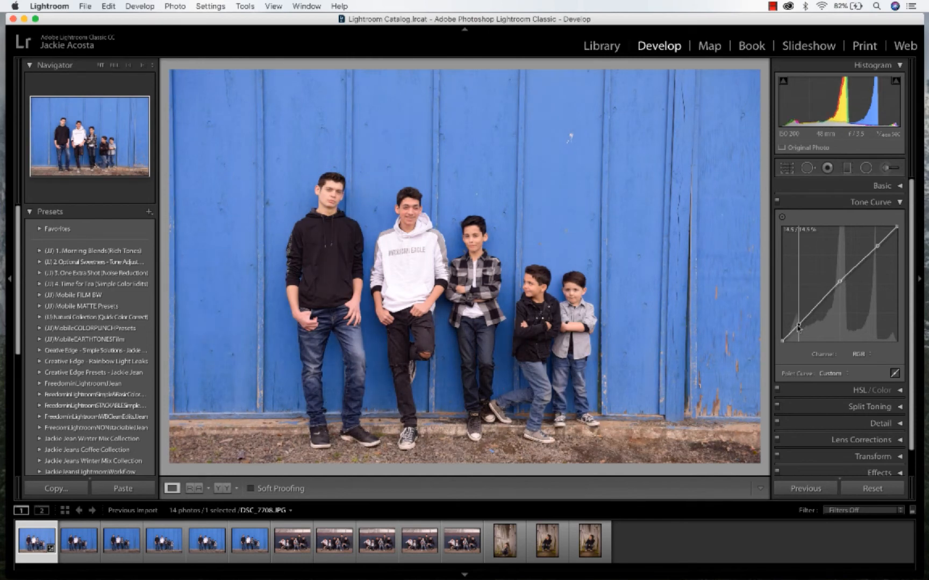
left_click_drag(799, 326, 799, 327)
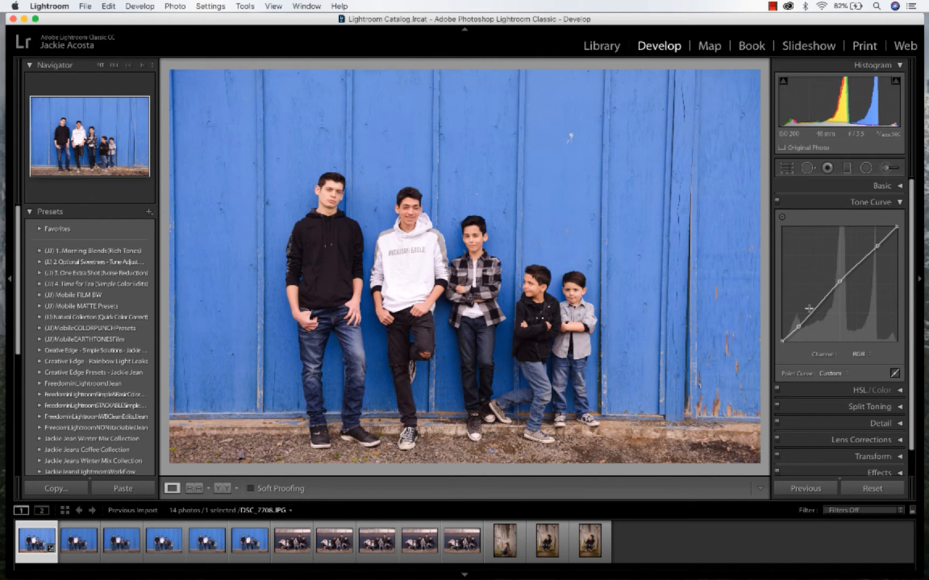
Fine-tune the shadows point on the RGB curve, keep RGB as the curve channel, and close the Tone Curve section
left_click_drag(798, 328, 798, 330)
left_click(869, 355)
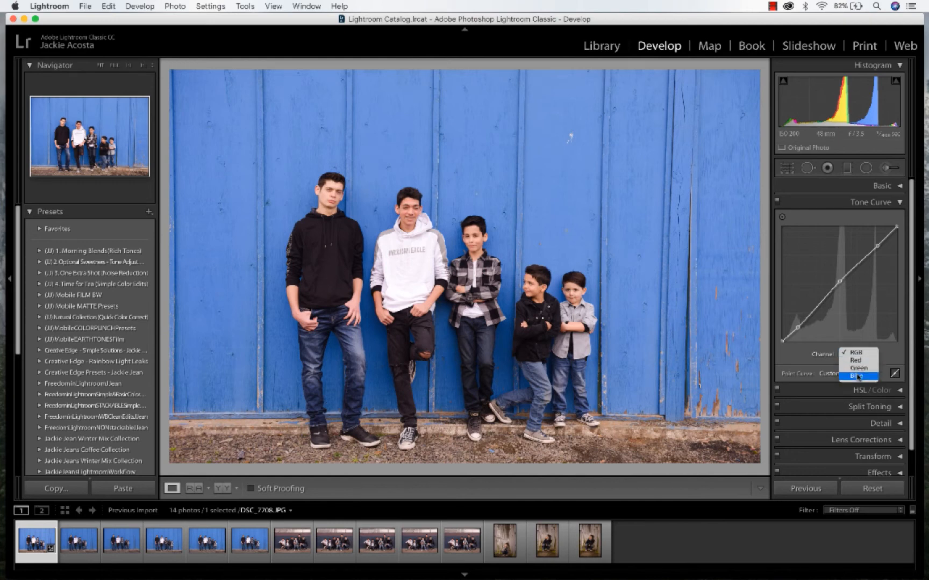
left_click(856, 353)
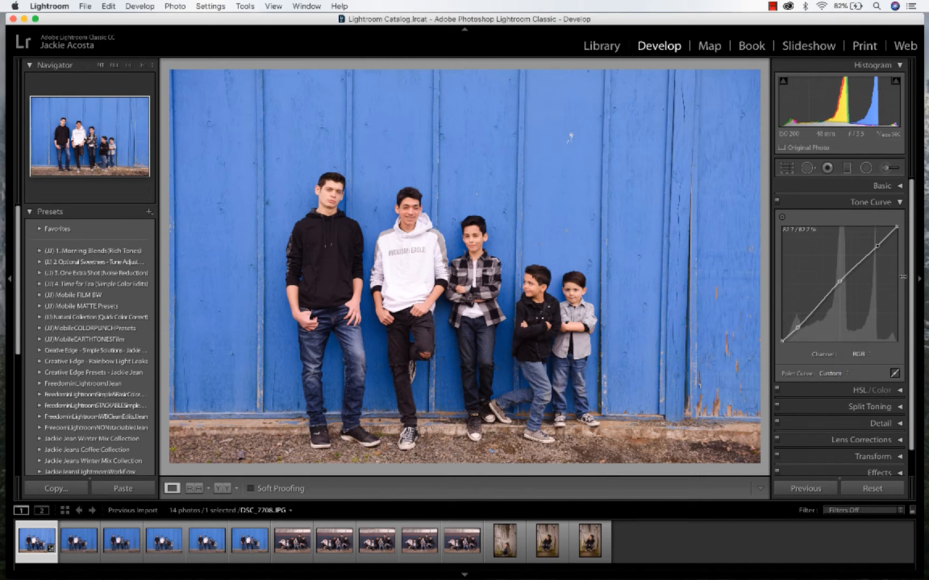
left_click(900, 203)
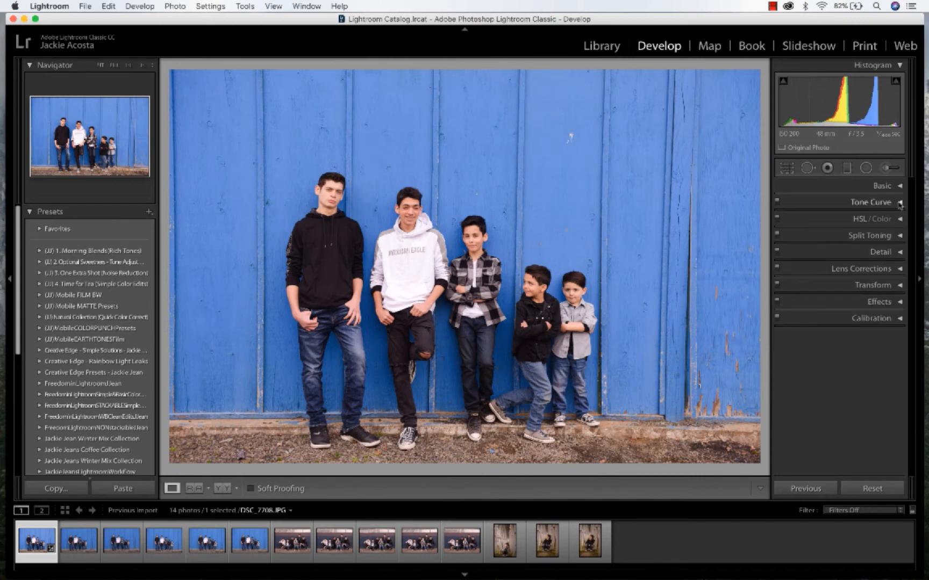
Open HSL and look through its Saturation, Luminance and Hue adjustments, ending on Hue
left_click(867, 219)
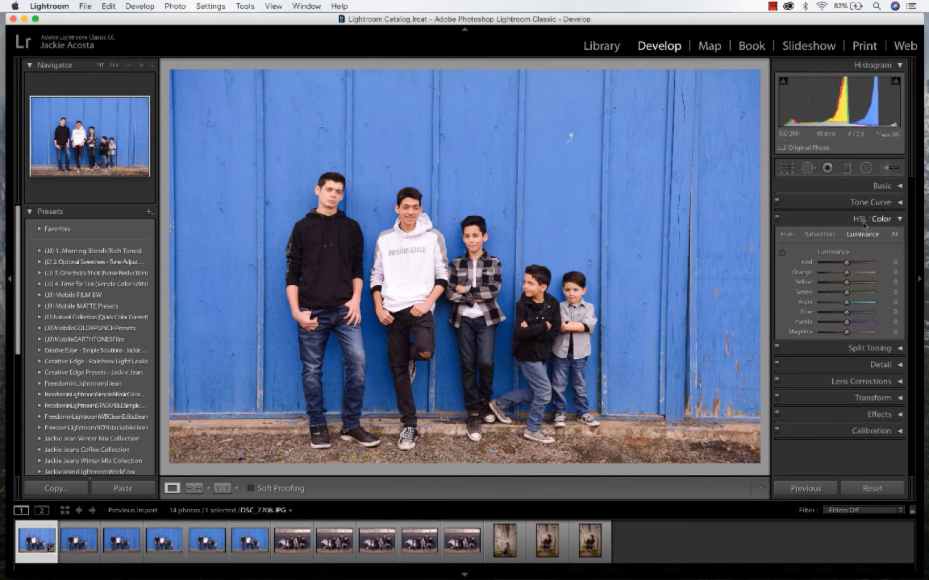
left_click(819, 235)
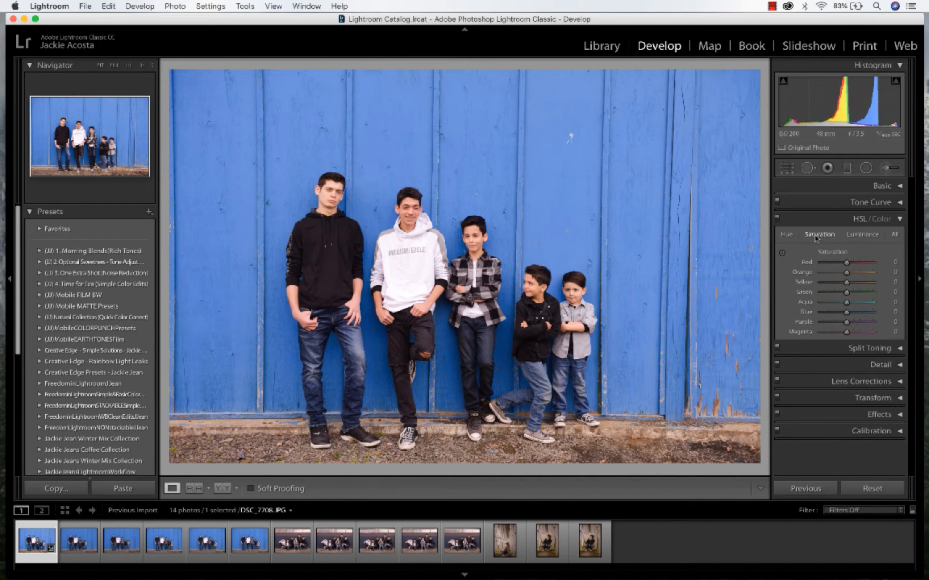
left_click(784, 237)
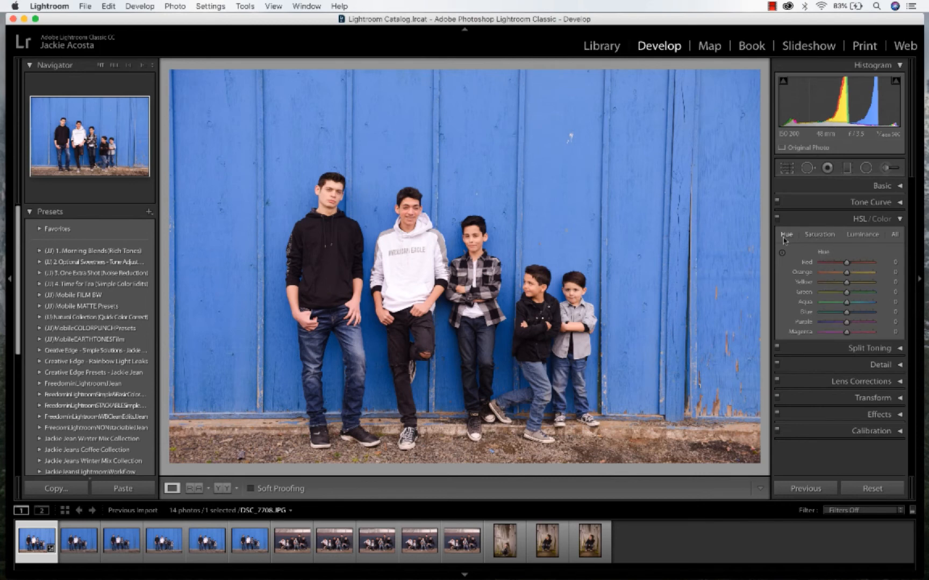
left_click(818, 237)
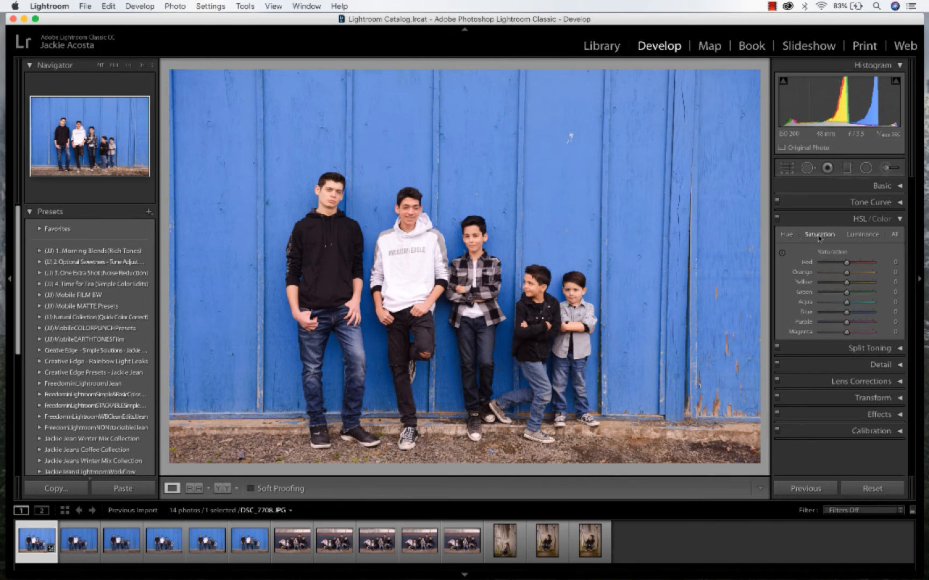
left_click(874, 235)
left_click(788, 237)
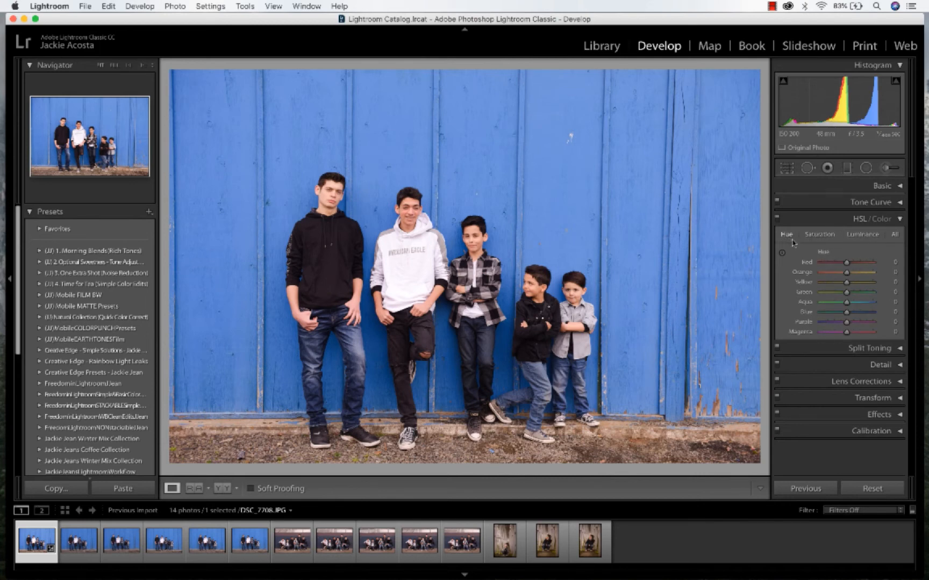
Set the Red hue to +1 and the Blue saturation to -2 in HSL
left_click_drag(847, 262, 848, 264)
mouse_move(846, 315)
left_mouse_down()
mouse_move(832, 314)
mouse_move(882, 313)
mouse_move(834, 317)
mouse_move(860, 320)
mouse_move(846, 323)
left_mouse_up()
left_click(818, 234)
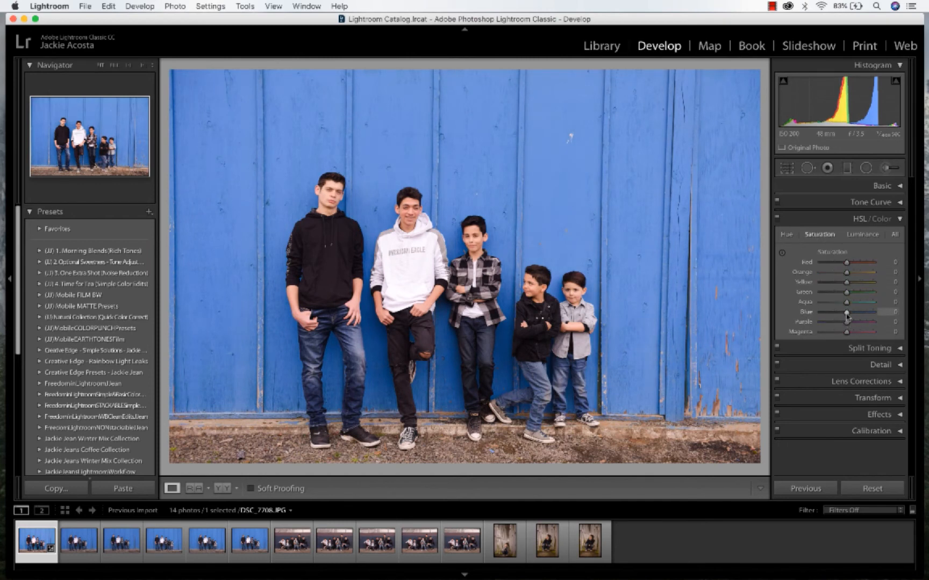
mouse_move(847, 317)
left_mouse_down()
mouse_move(871, 315)
mouse_move(825, 320)
mouse_move(846, 316)
left_mouse_up()
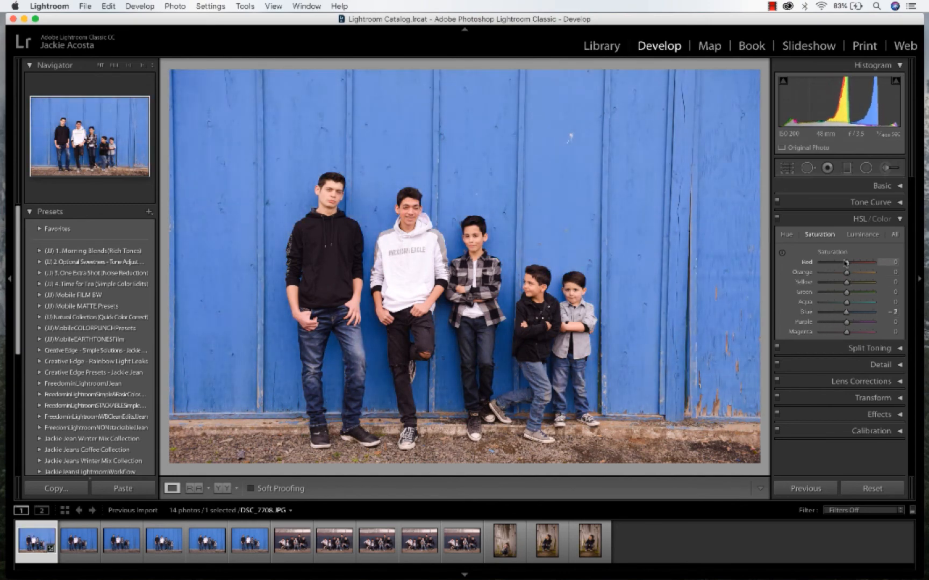
Try a Blue luminance of +2 in HSL and settle it at -6
left_click(862, 234)
left_click_drag(846, 313, 848, 318)
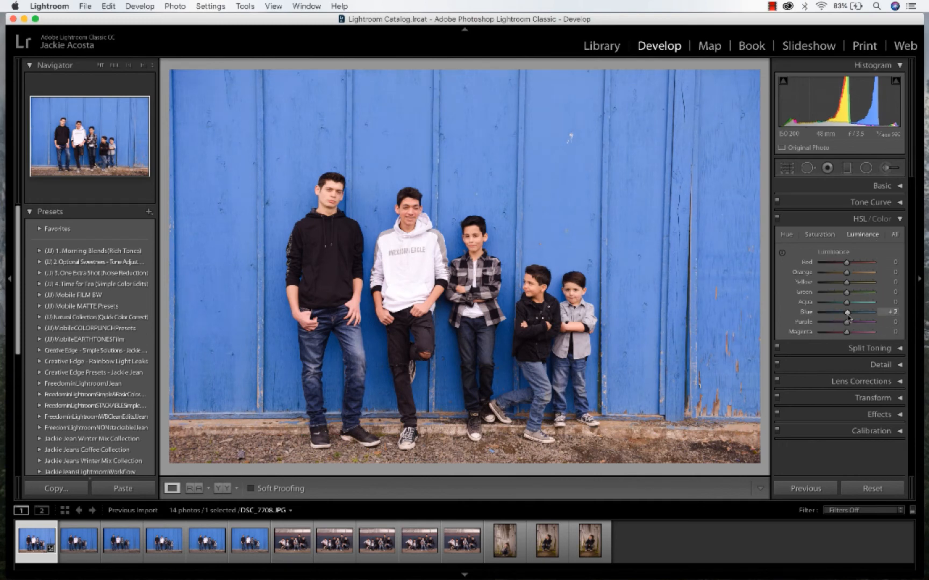
mouse_move(848, 317)
left_mouse_down()
mouse_move(855, 319)
mouse_move(831, 321)
mouse_move(856, 320)
mouse_move(836, 319)
mouse_move(847, 321)
left_mouse_up()
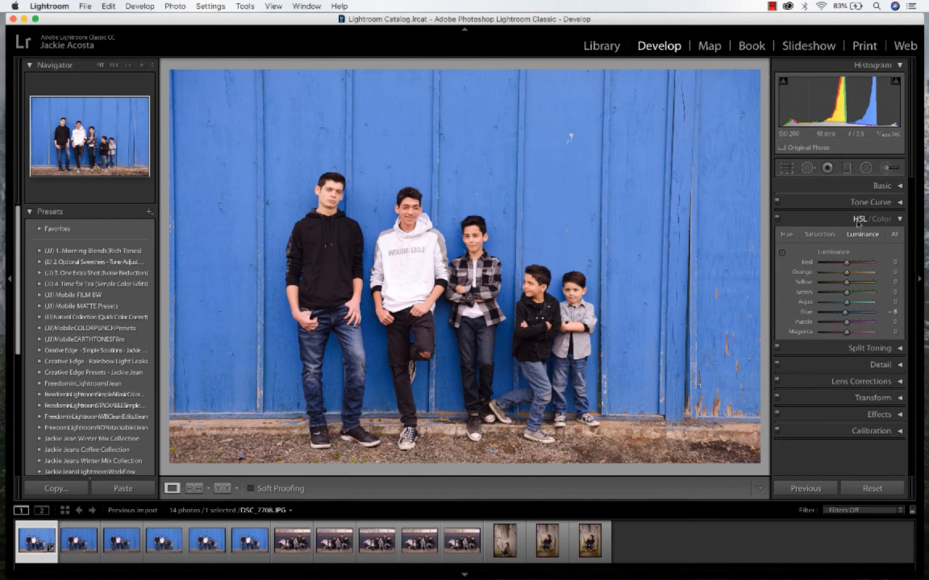
Examine the orange adjustments in the Color view, return to the HSL view, and close the section
left_click(881, 219)
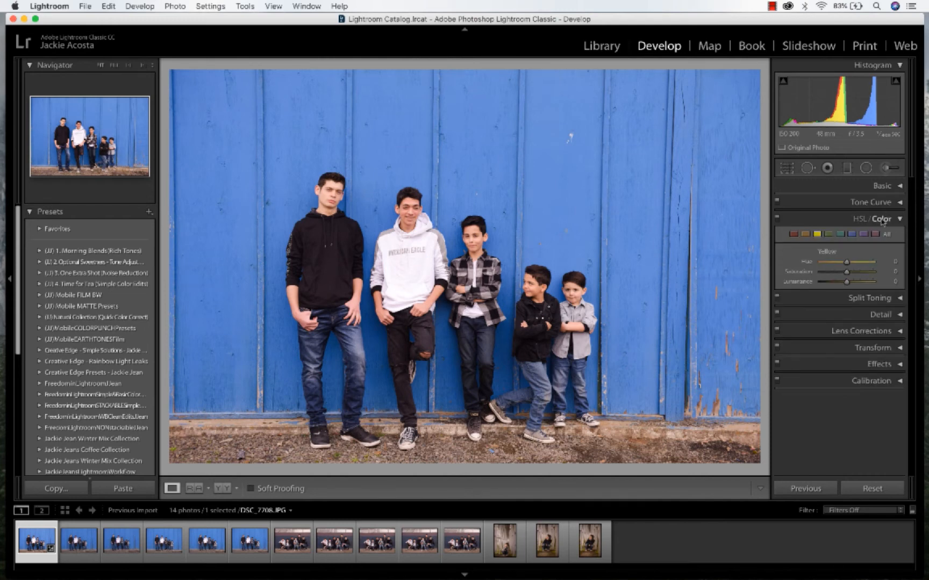
left_click(805, 235)
left_click(859, 219)
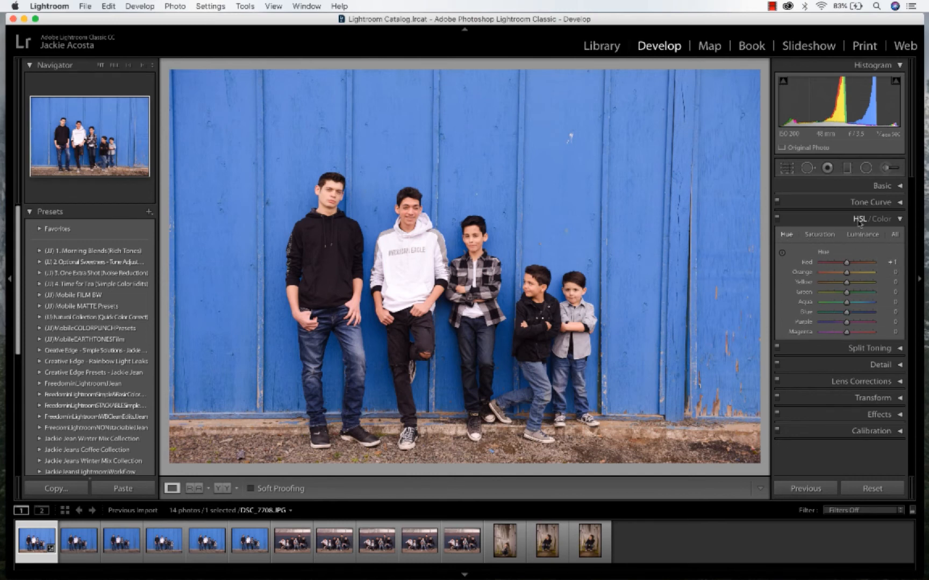
left_click(901, 220)
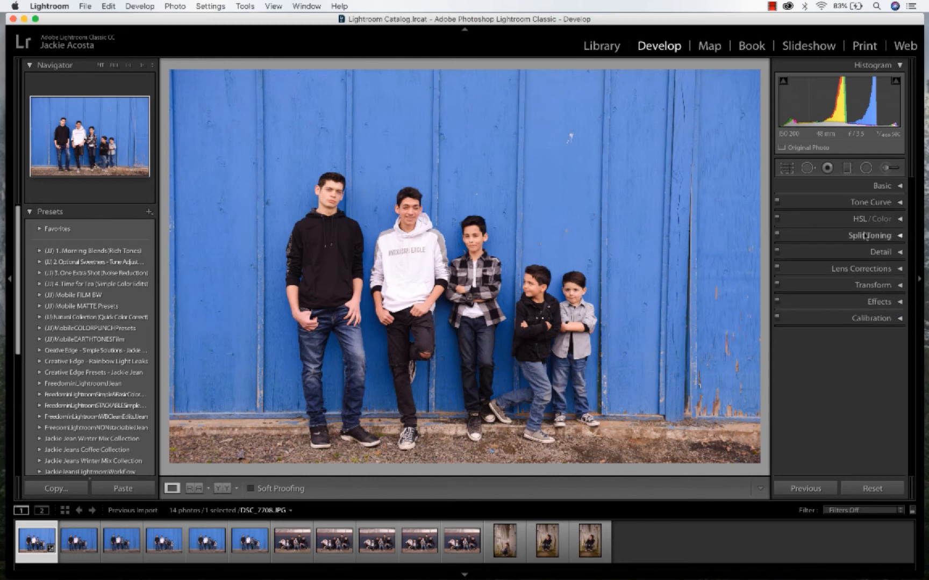
Set the Split Toning highlights hue to 162 and try out the shadows hue
left_click(900, 237)
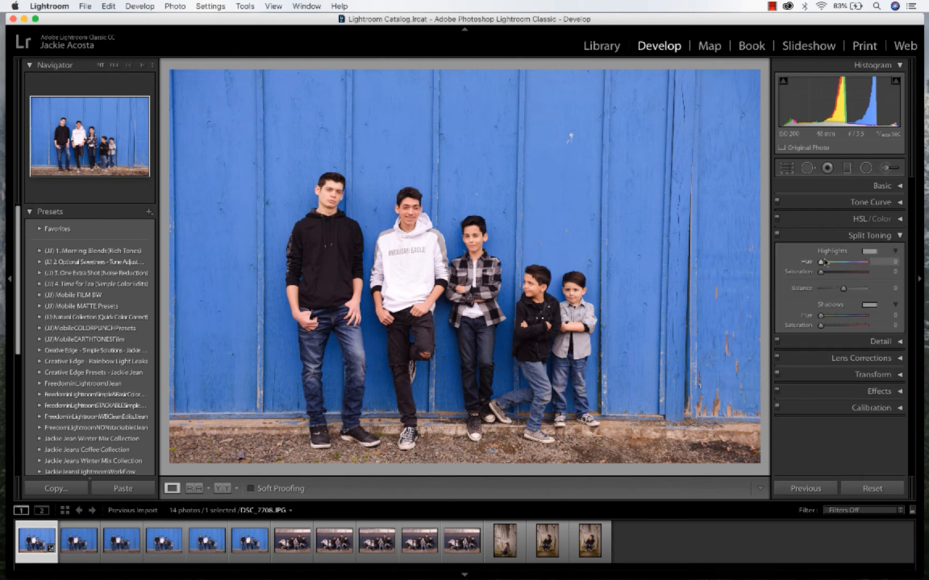
mouse_move(821, 265)
left_mouse_down()
mouse_move(869, 277)
mouse_move(819, 278)
mouse_move(879, 279)
mouse_move(819, 278)
left_mouse_up()
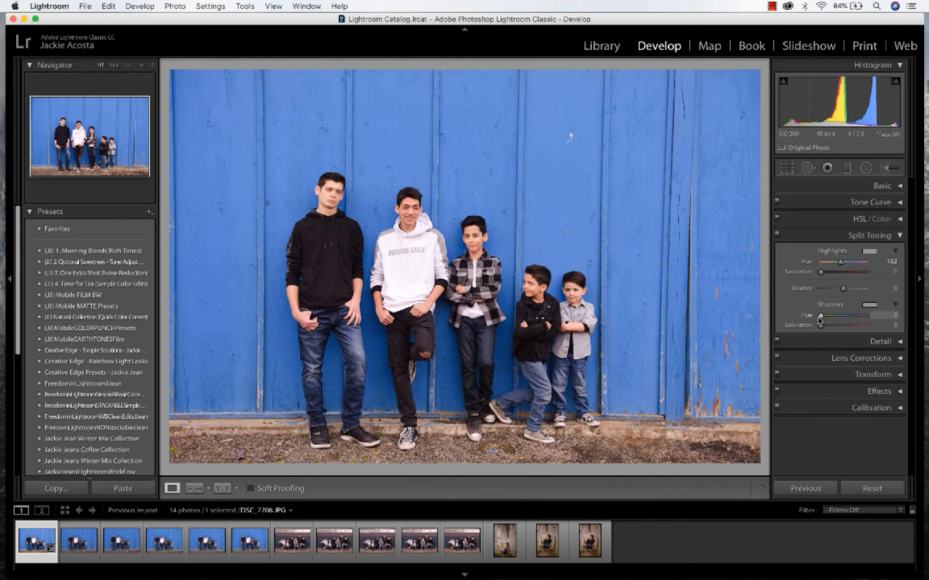
mouse_move(820, 316)
left_mouse_down()
mouse_move(867, 317)
mouse_move(816, 320)
left_mouse_up()
Compare the HSL hue controls with the Split Toning controls, and close both sections
left_click(800, 222)
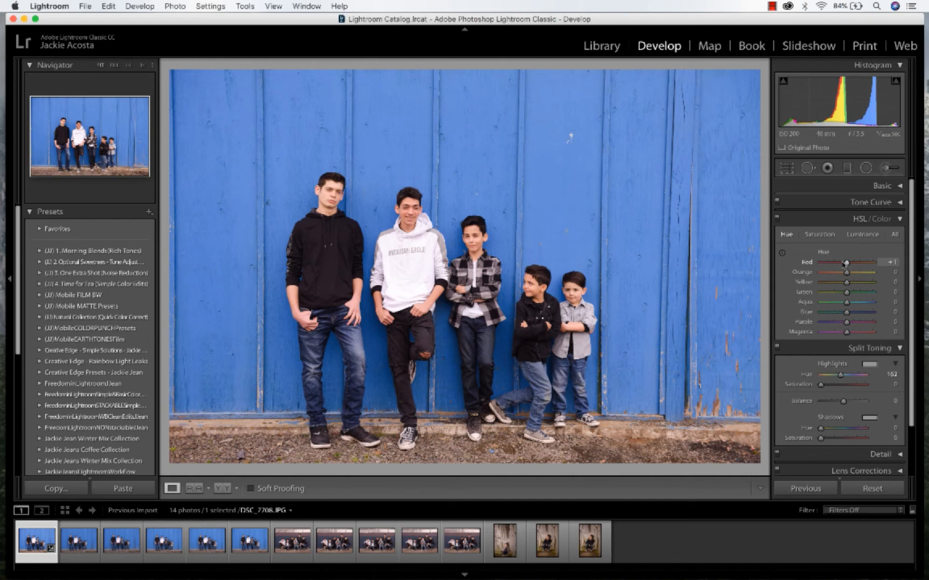
scroll(865, 344, "down", 3)
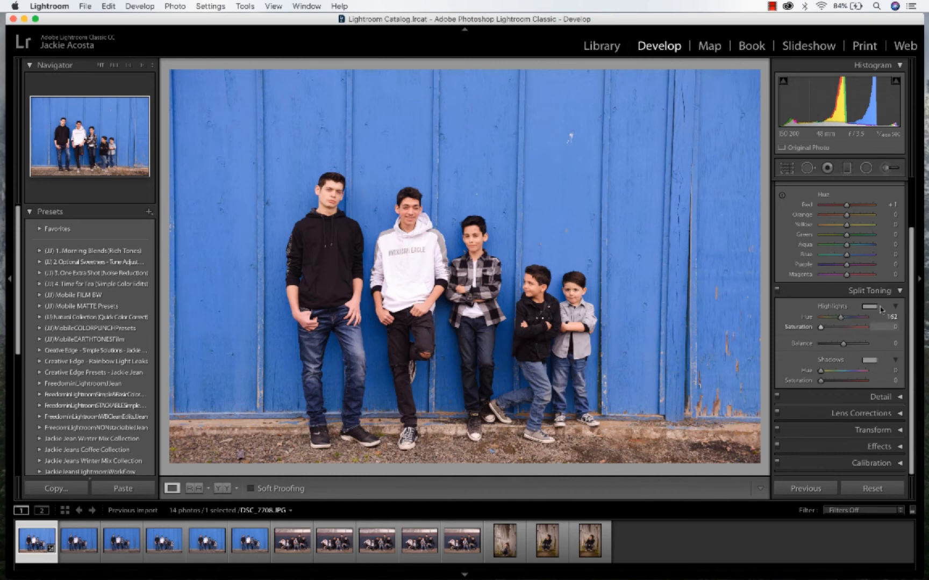
scroll(901, 295, "up", 2)
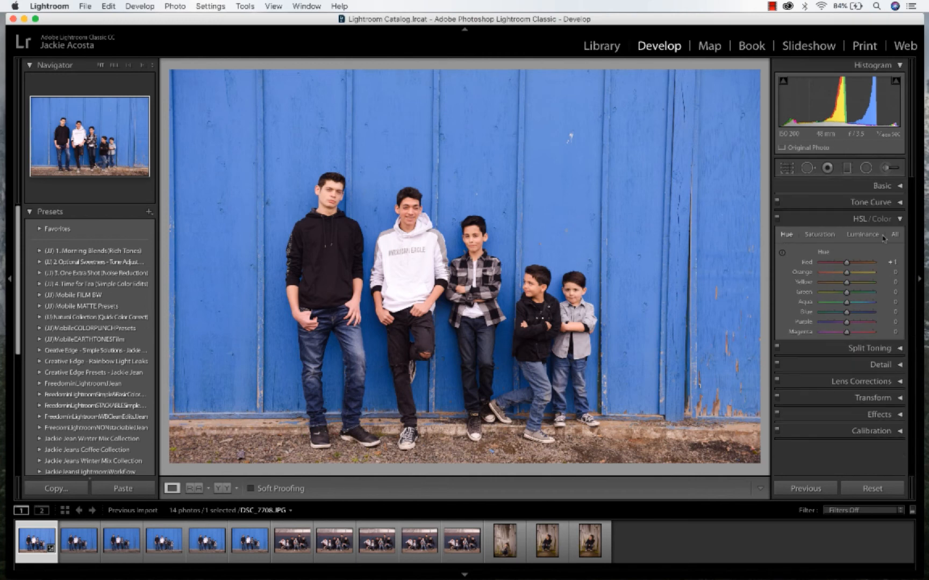
left_click(892, 220)
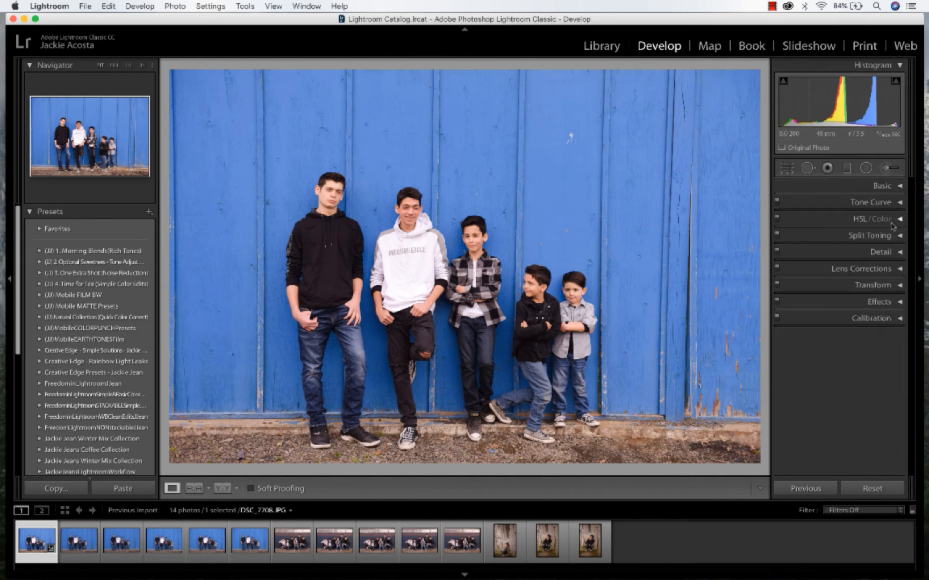
Set the Detail sharpening Amount to 53 and centre the detail preview on the face of the boy in the plaid shirt
left_click(897, 252)
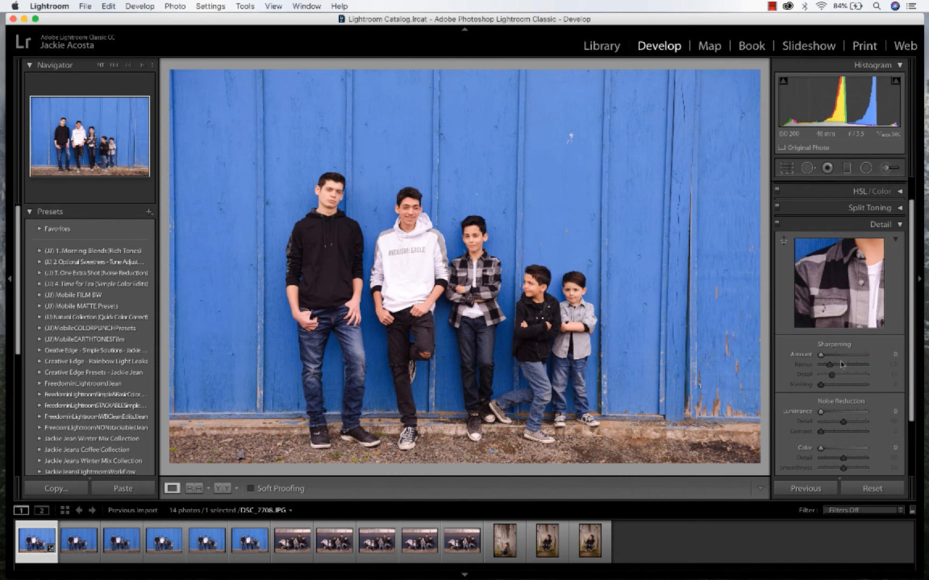
scroll(874, 333, "down", 2)
left_click_drag(820, 332, 837, 332)
left_click_drag(858, 240, 823, 301)
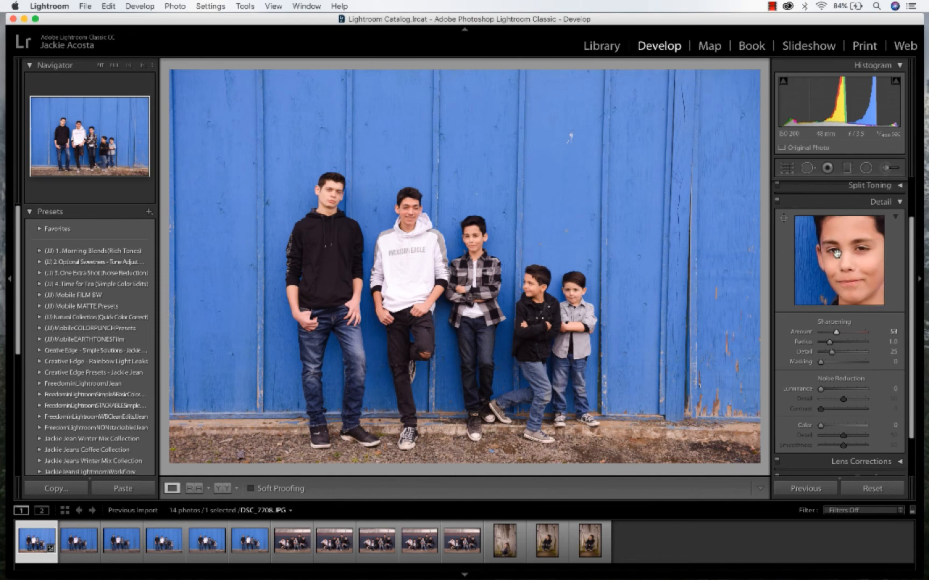
mouse_move(838, 256)
left_mouse_down()
mouse_move(842, 267)
mouse_move(854, 245)
left_mouse_up()
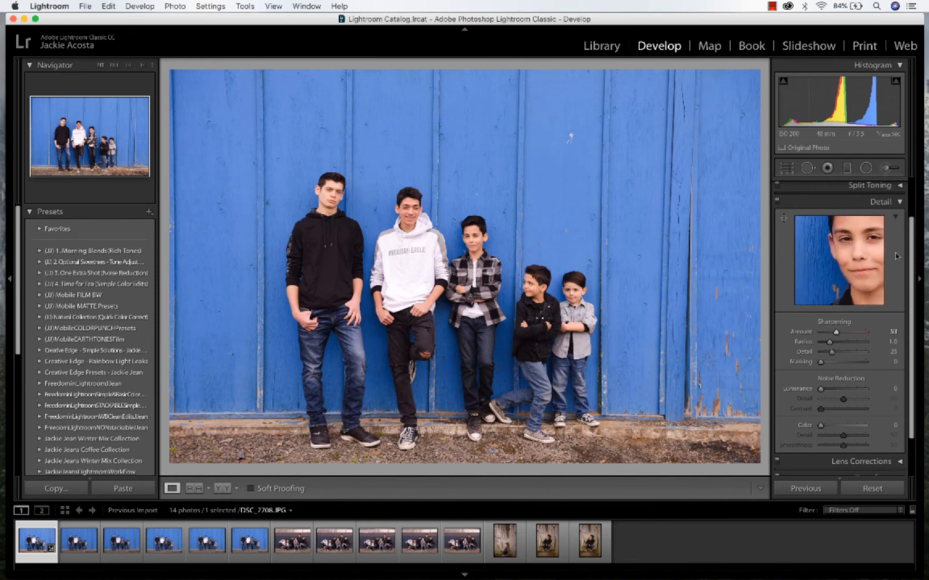
Try a range of sharpening Amounts and settle on 25
double_click(814, 332)
left_click_drag(815, 332, 884, 326)
left_click_drag(865, 332, 831, 336)
Raise the Noise Reduction Luminance slightly and close the Detail section
scroll(877, 379, "down", 1)
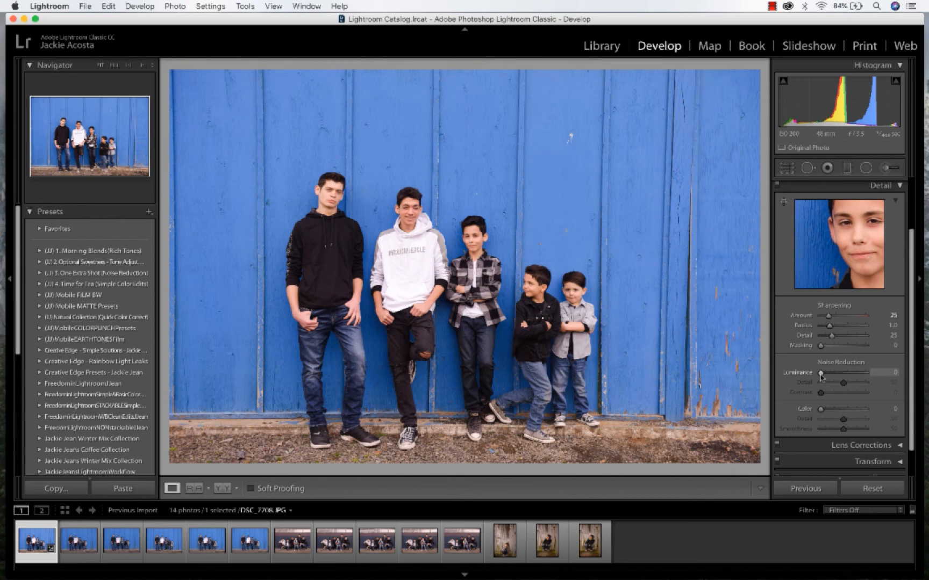
left_click_drag(821, 373, 829, 373)
left_click_drag(829, 376, 827, 376)
left_click(897, 187)
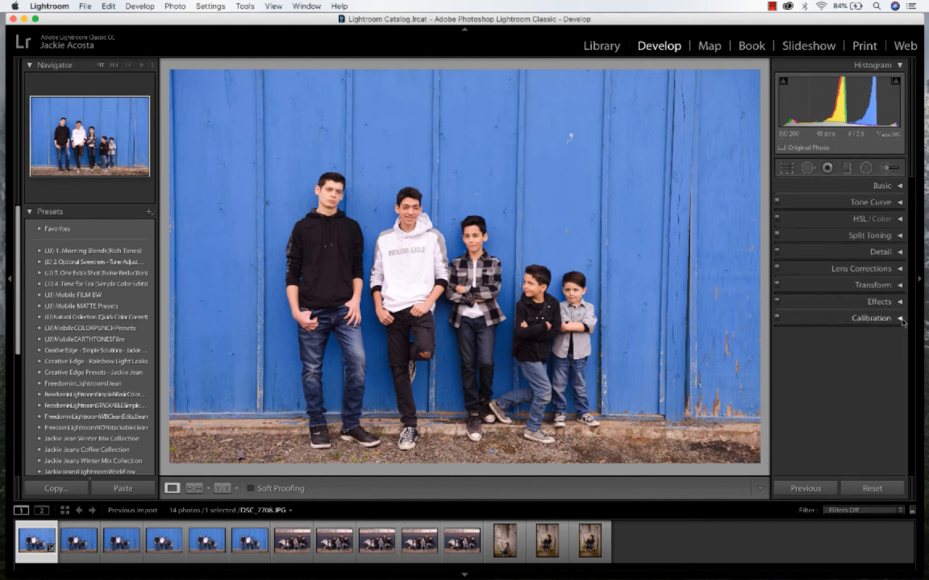
Turn on Remove Chromatic Aberration in the Lens Corrections profile settings and close the section
left_click(896, 269)
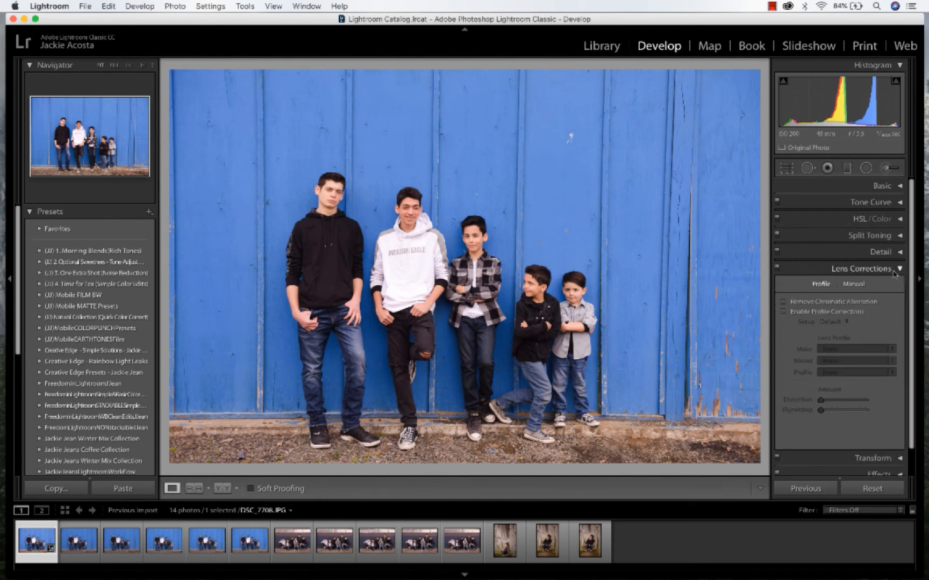
scroll(881, 273, "down", 1)
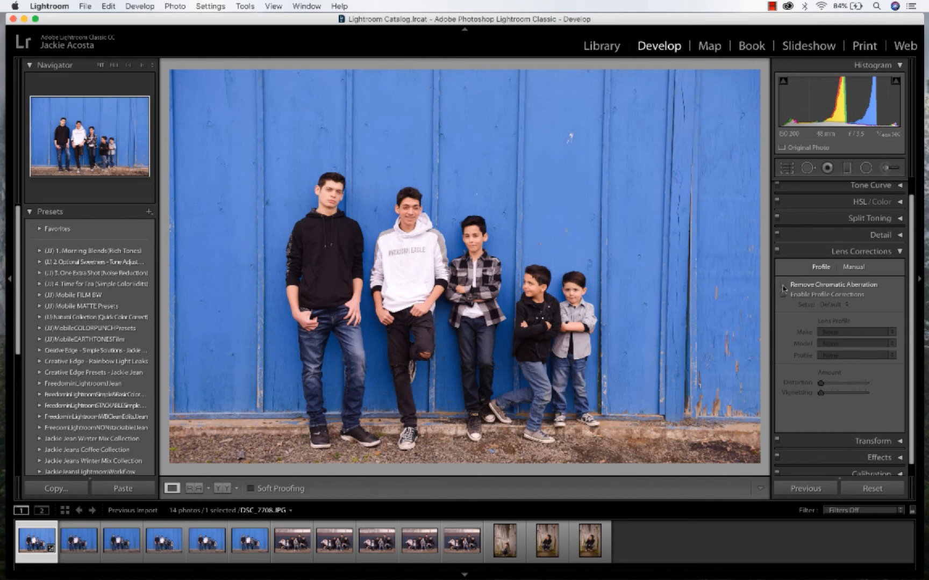
left_click(783, 286)
left_click(898, 258)
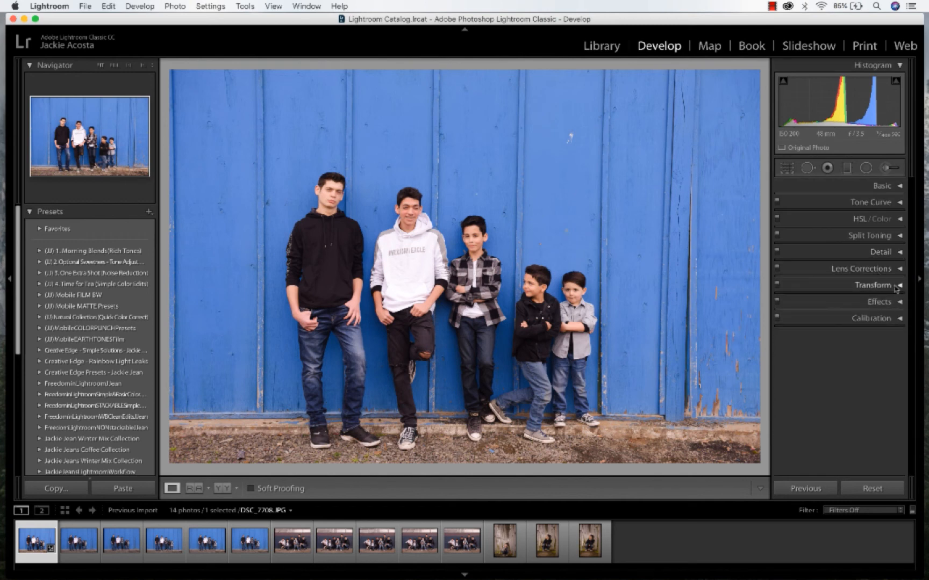
Try Transform values of -42 Vertical and +61 Horizontal, and reset all of the photo's develop settings
left_click(895, 288)
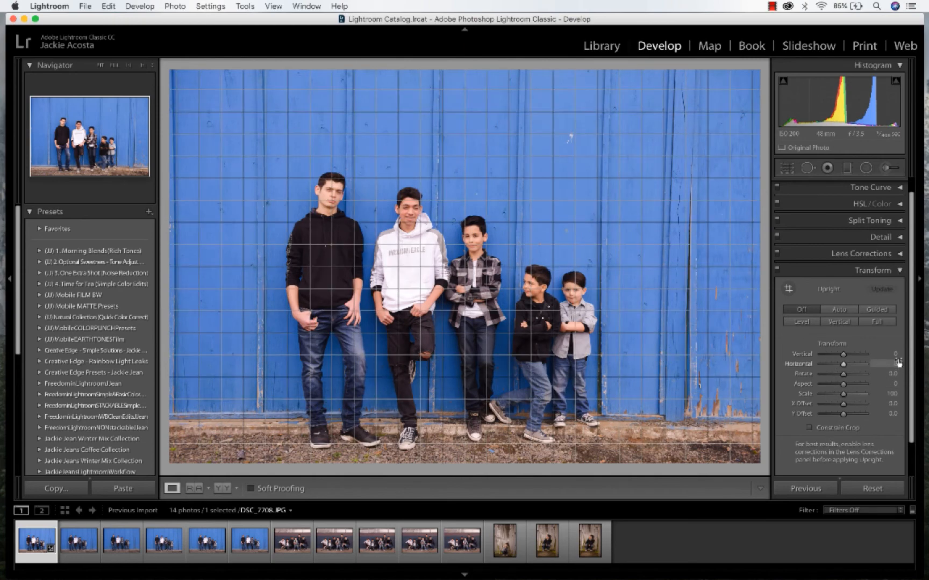
left_click_drag(843, 355, 861, 369)
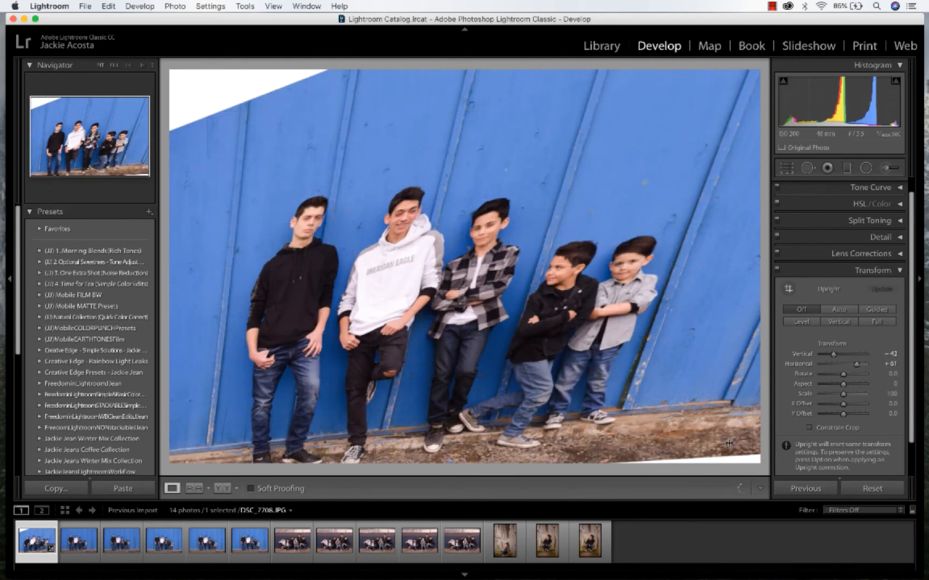
left_click(872, 488)
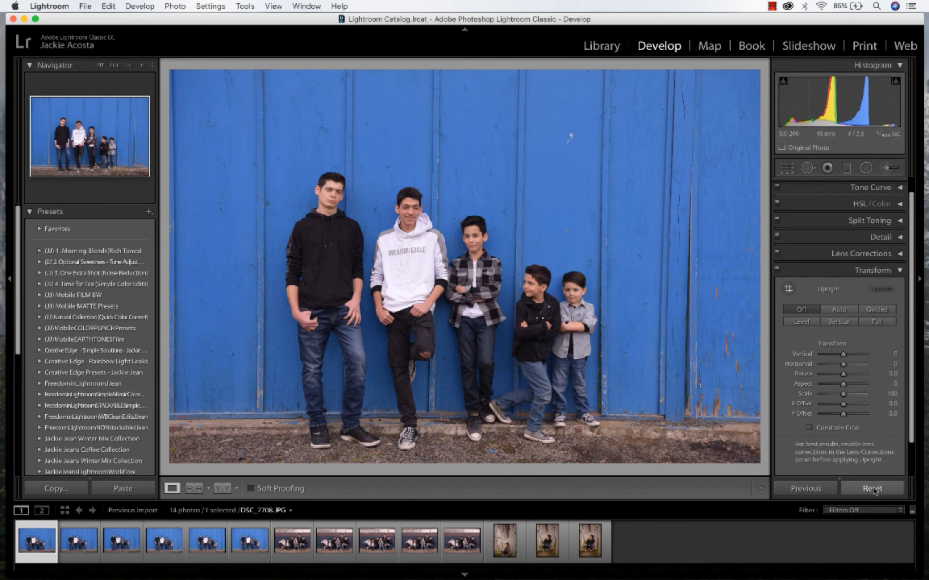
Try a post-crop vignette with Amount -63, Roundness +9 and Feather 94, and reset the photo's settings
left_click(895, 270)
left_click(897, 302)
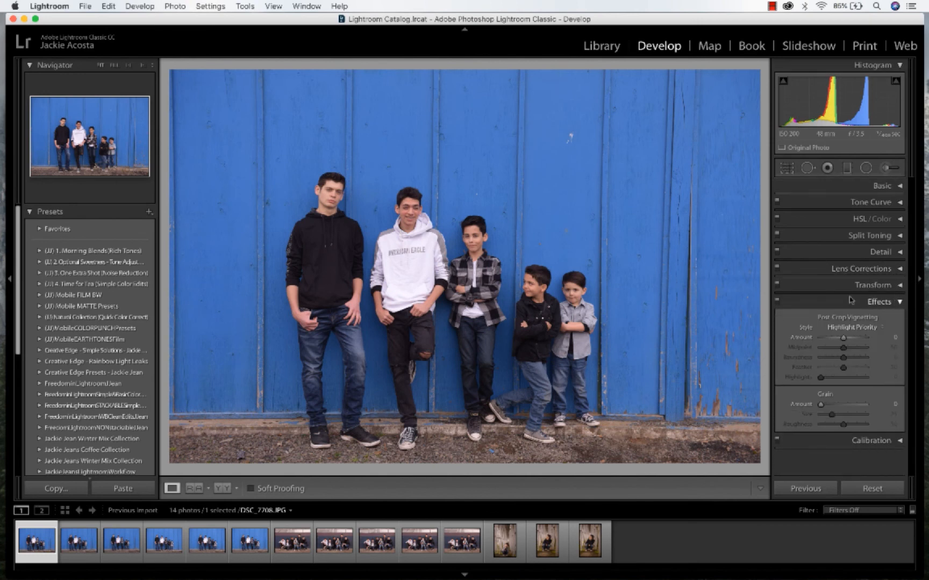
left_click_drag(843, 337, 845, 373)
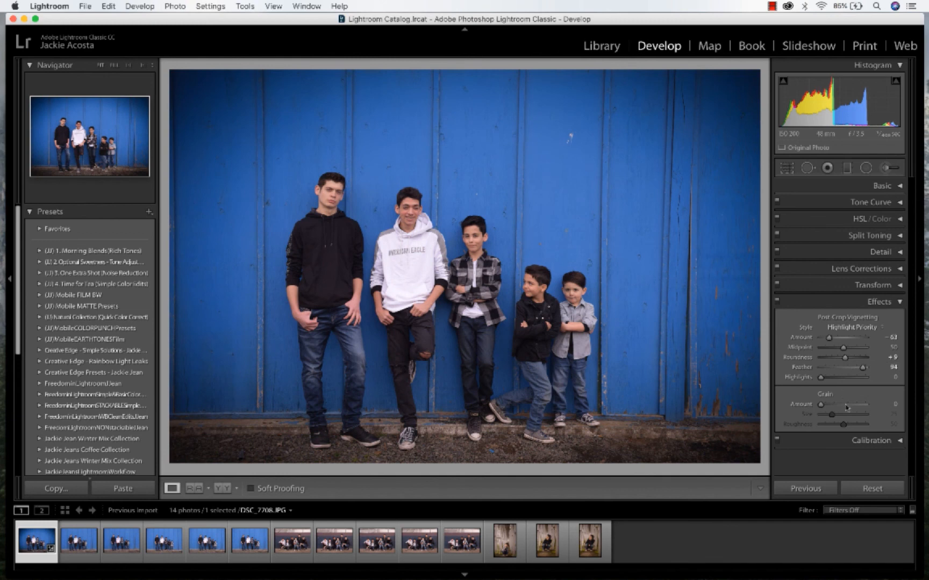
left_click(871, 492)
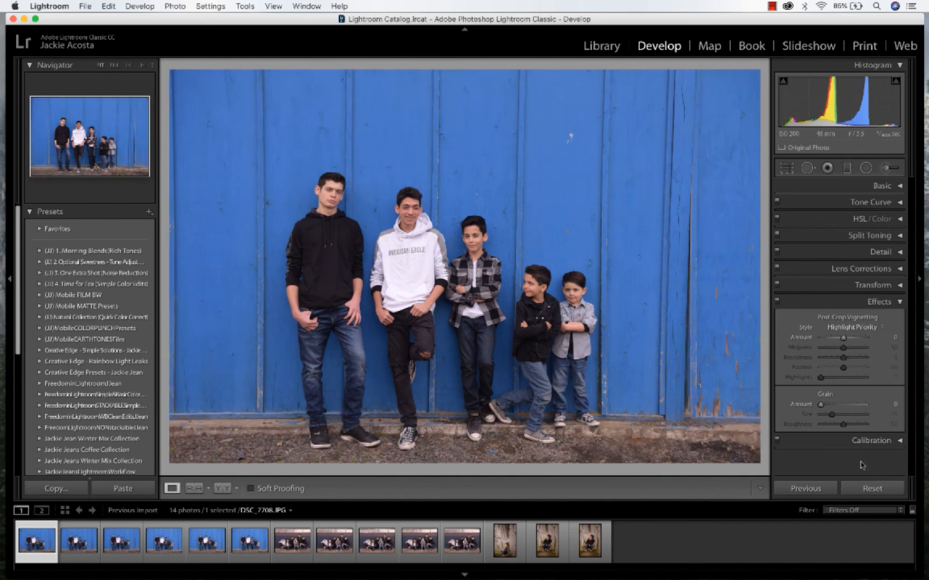
Raise the Grain Amount to 100 in Effects, readjust it, and close the section
left_click_drag(822, 408, 823, 407)
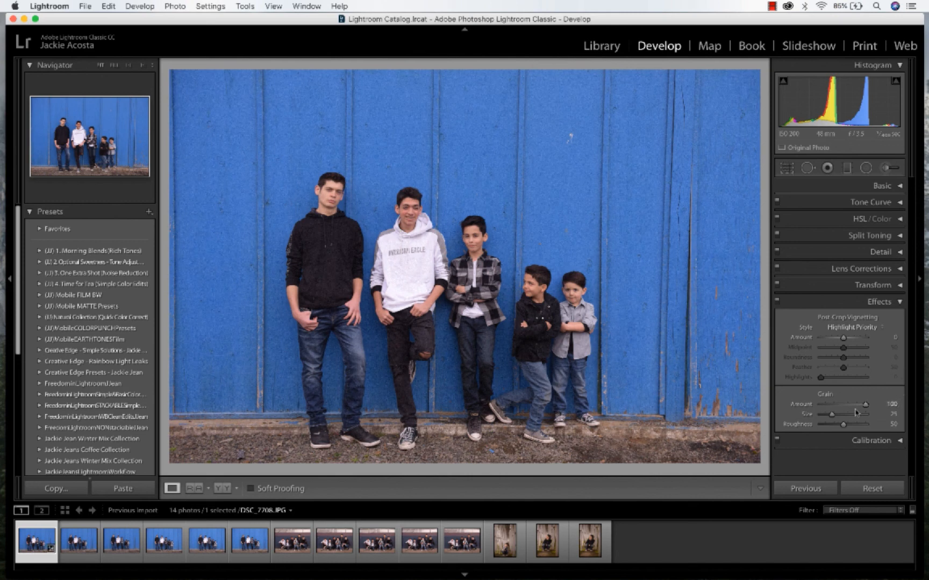
left_click_drag(864, 404, 862, 410)
left_click(898, 302)
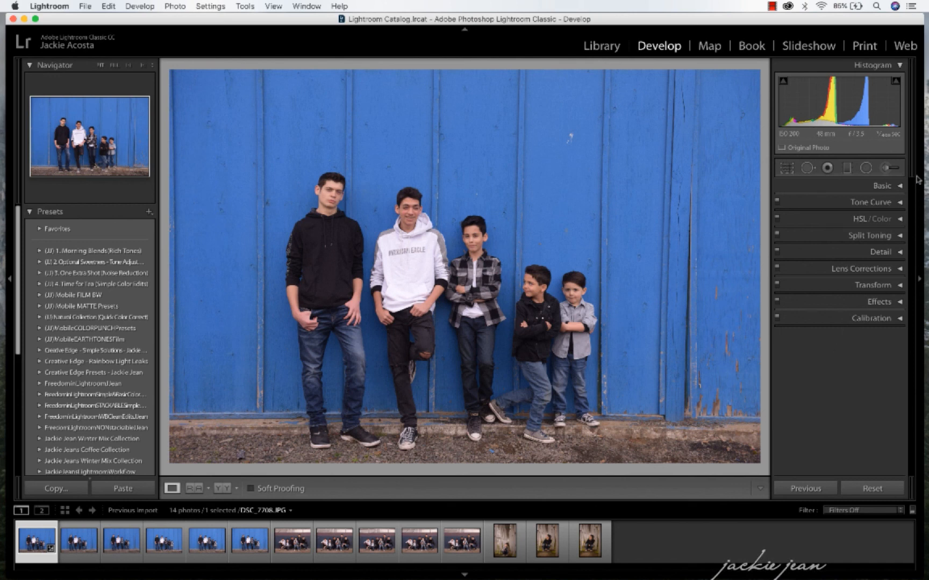
Look at the Radial Filter and Red Eye Correction tool options, ending with the Radial Filter open
left_click(865, 168)
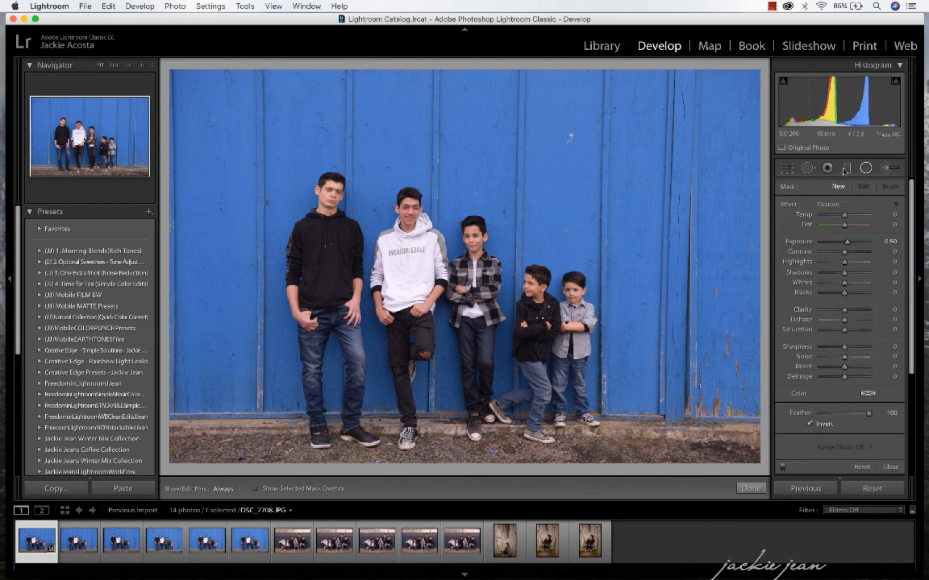
left_click(833, 170)
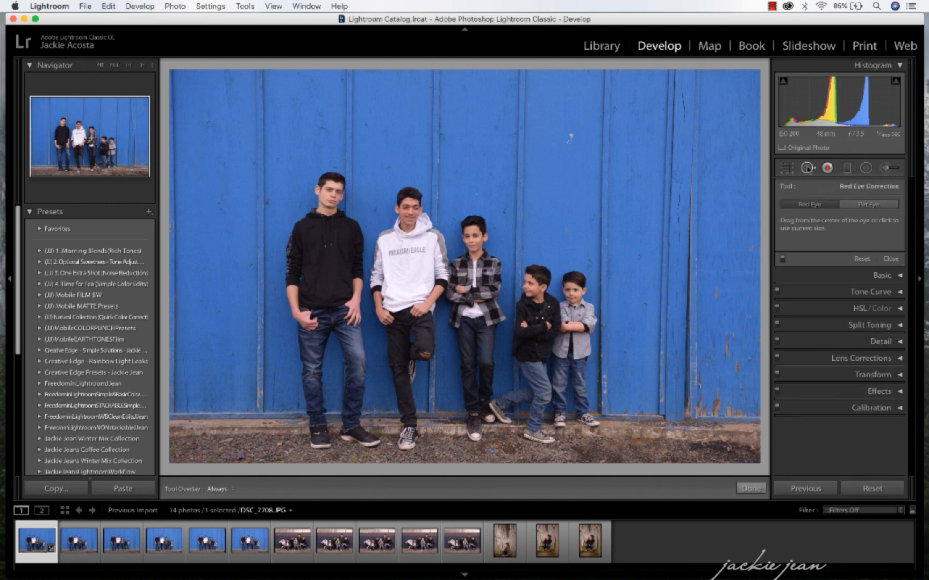
left_click(827, 169)
left_click(866, 168)
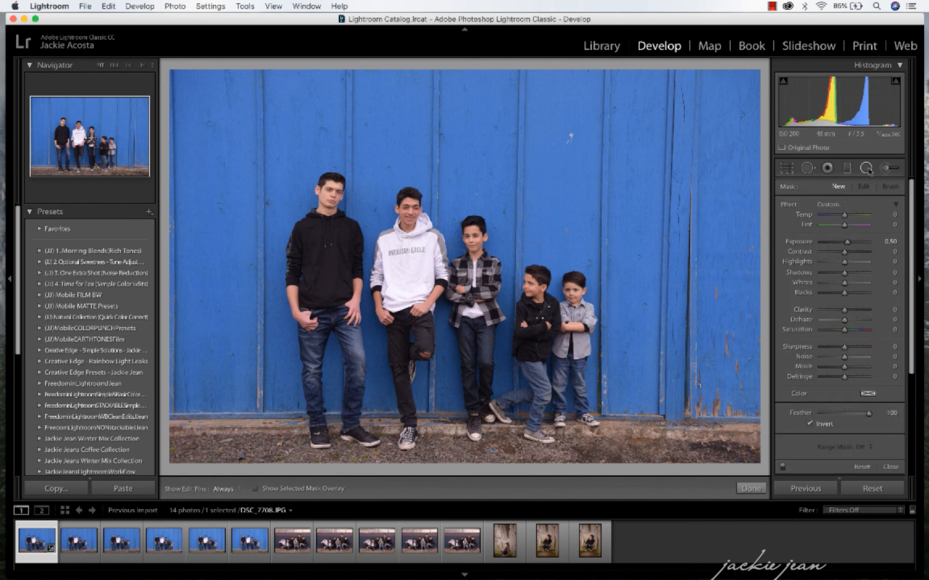